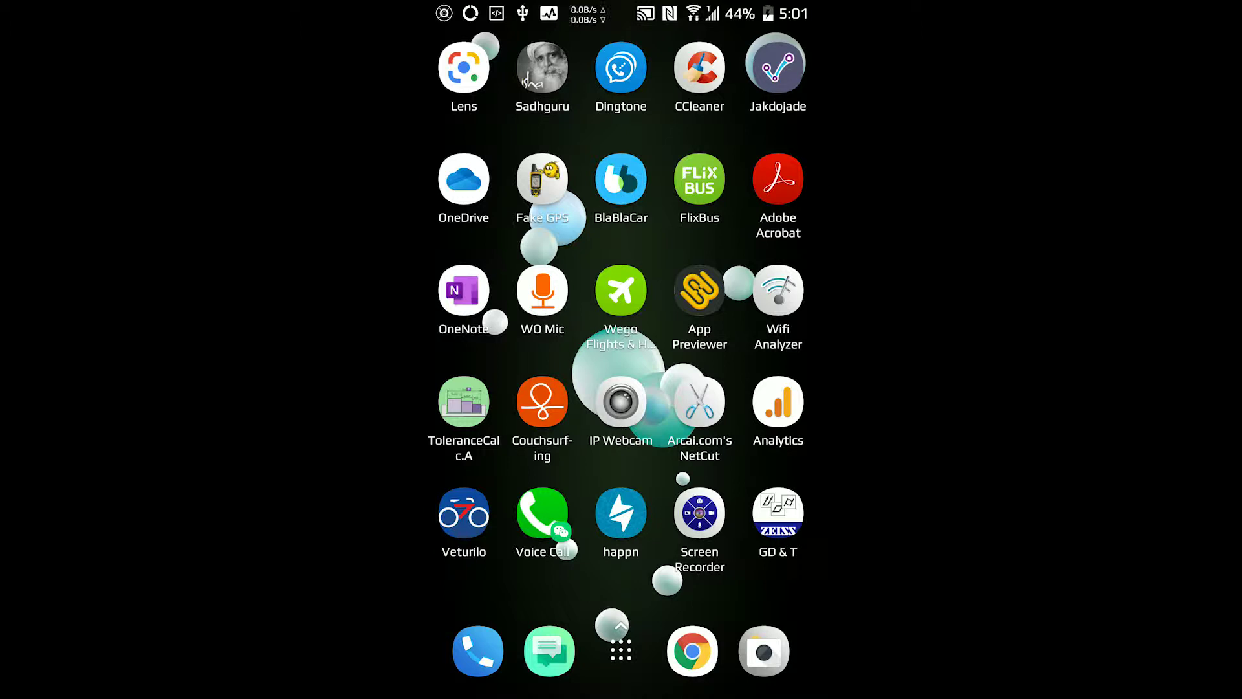
- Launch WO Mic from its home-screen icon, leaving it stopped, and pull down the notification shade
left_click(541, 291)
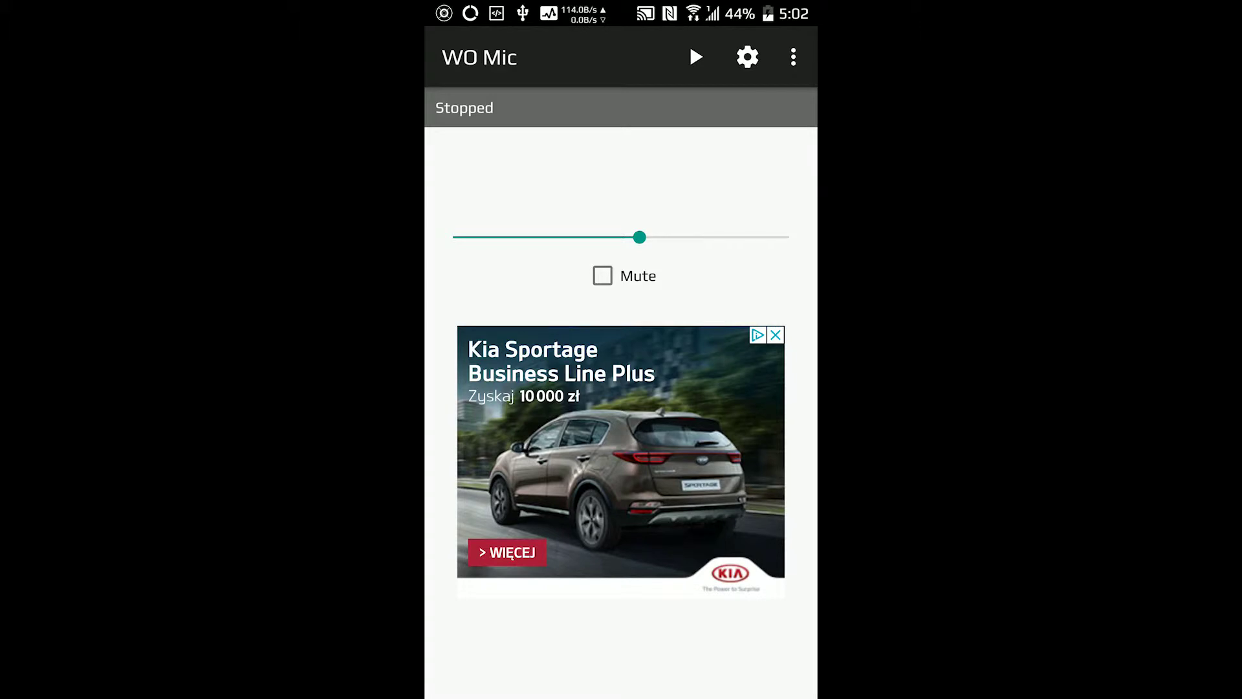
left_click_drag(621, 4, 622, 261)
- Find WO Mic by searching 'wo' under Settings > Apps and open its App info
left_click(718, 108)
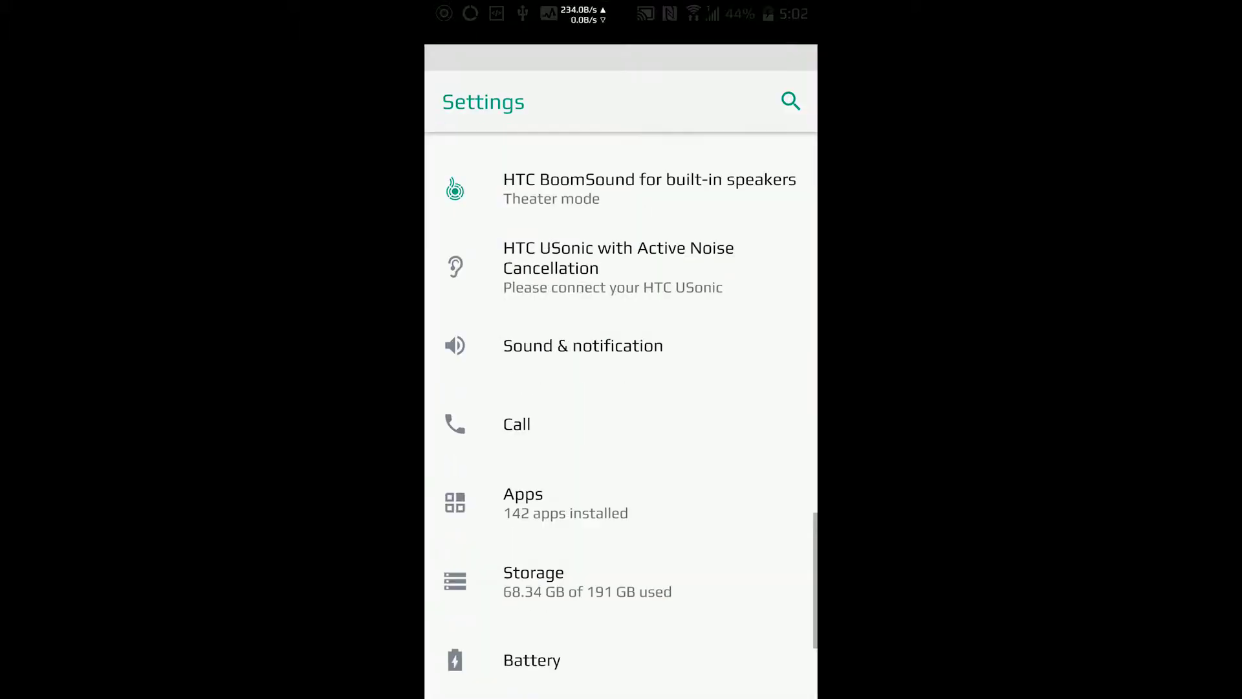
scroll(621, 389, "down", 3)
scroll(621, 388, "up", 1)
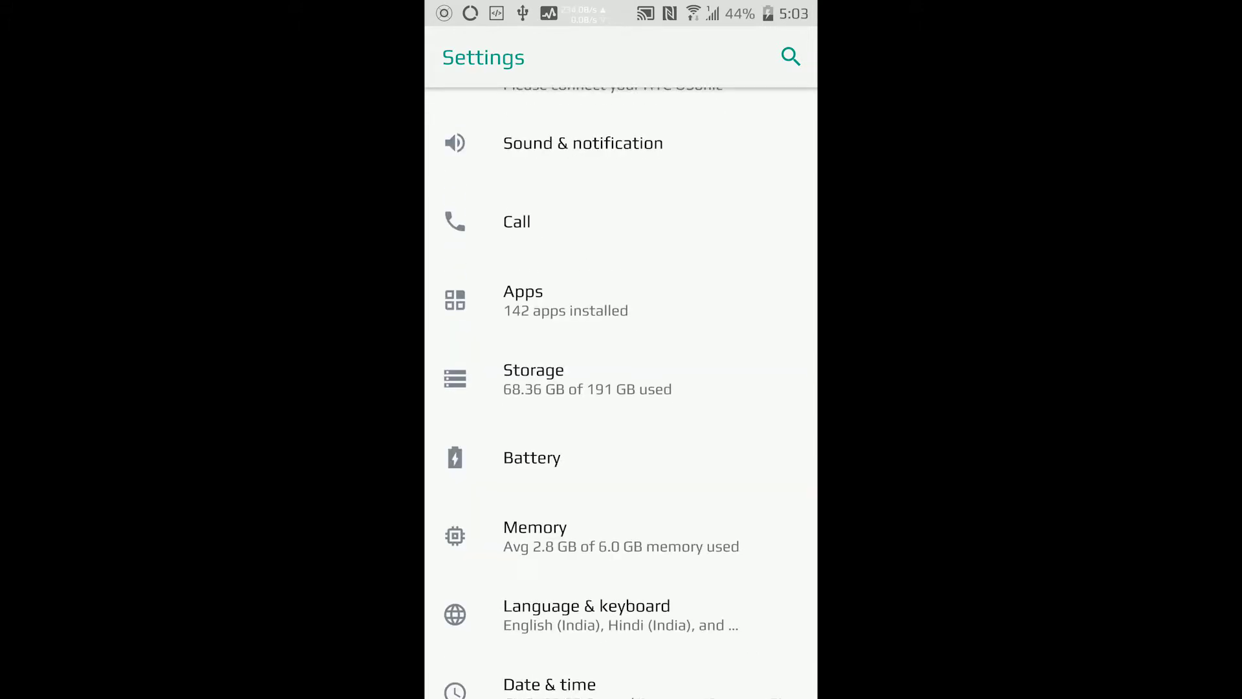
left_click(544, 301)
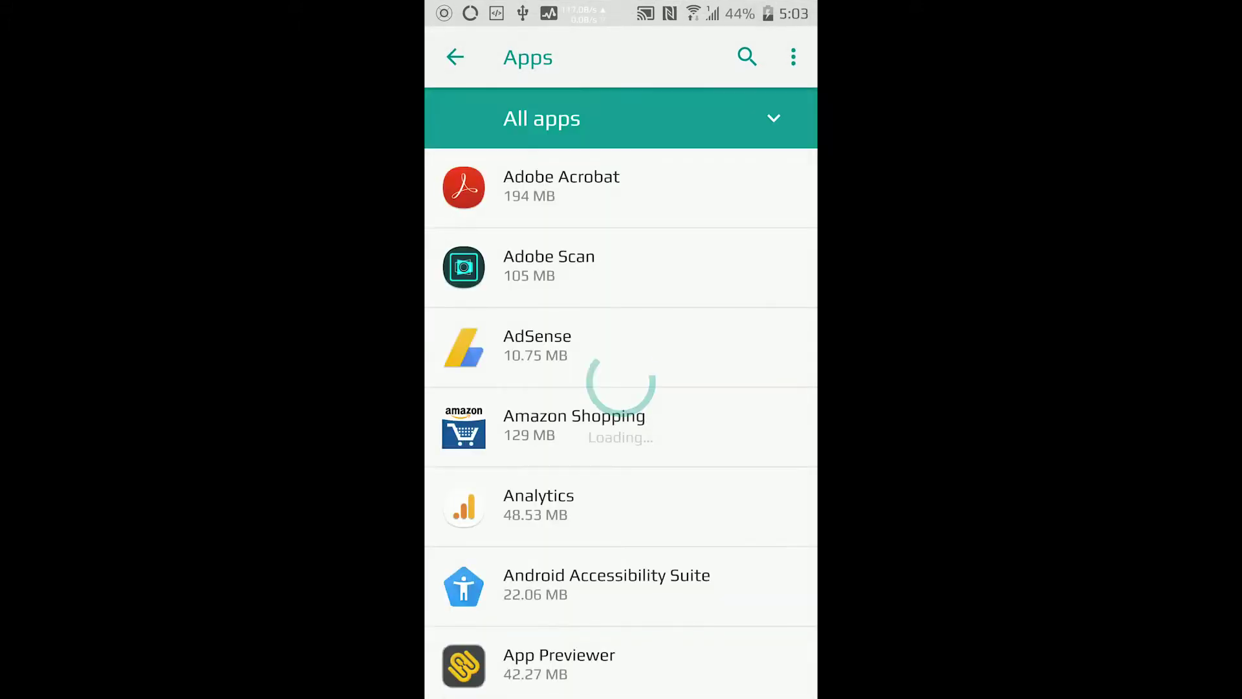
left_click(746, 57)
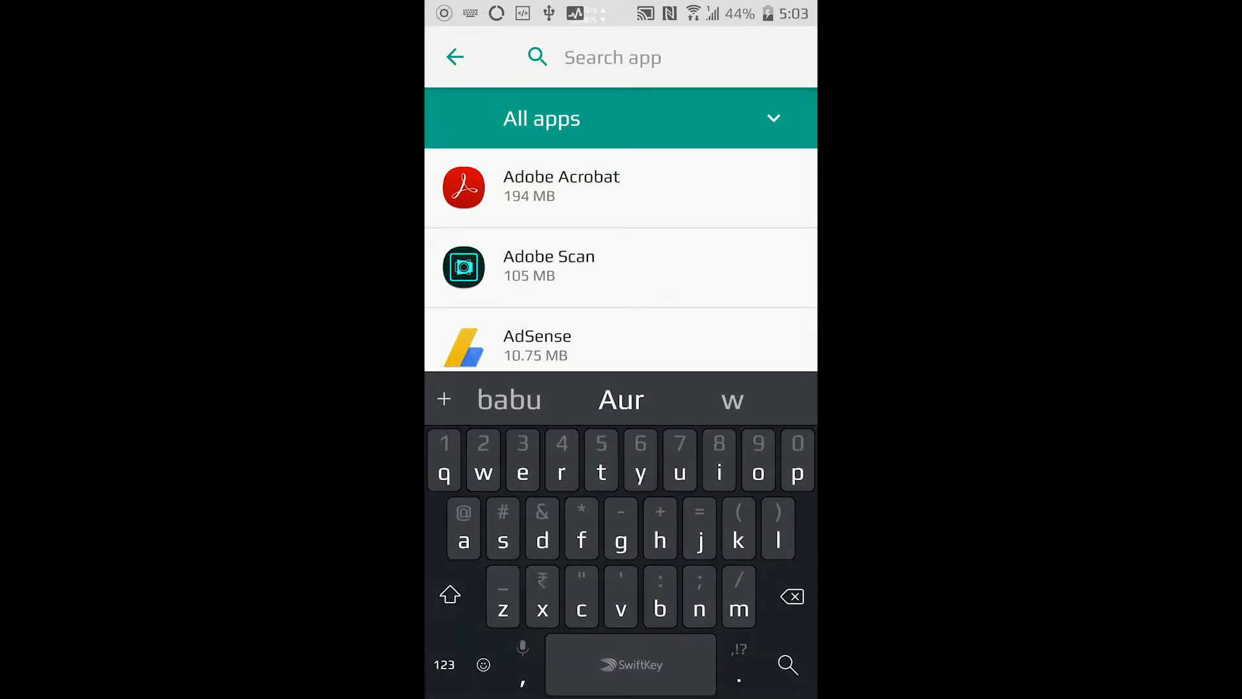
type("wo")
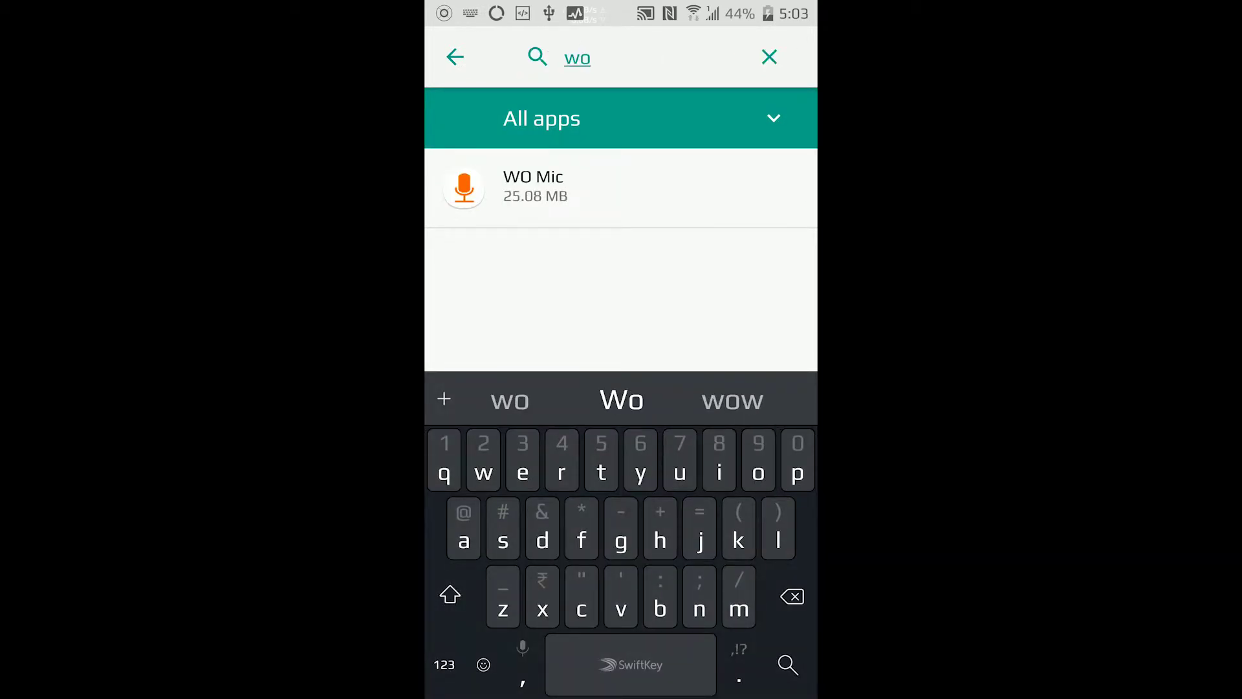
left_click(532, 185)
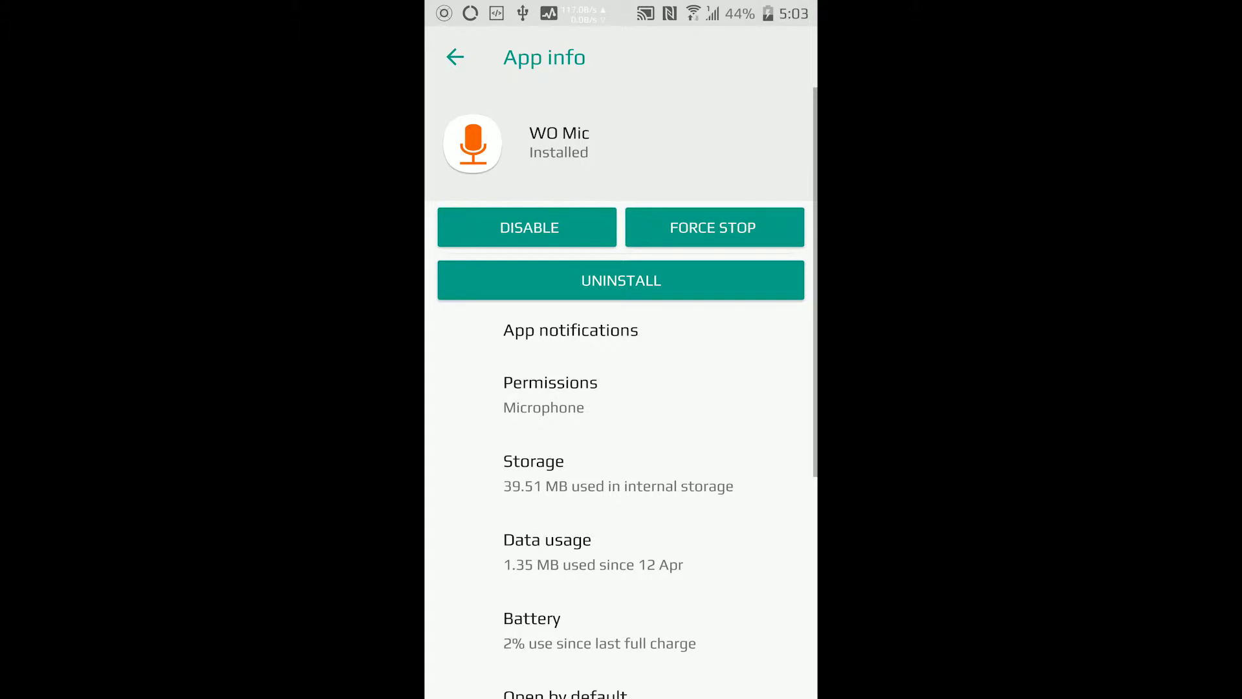
scroll(622, 388, "down", 5)
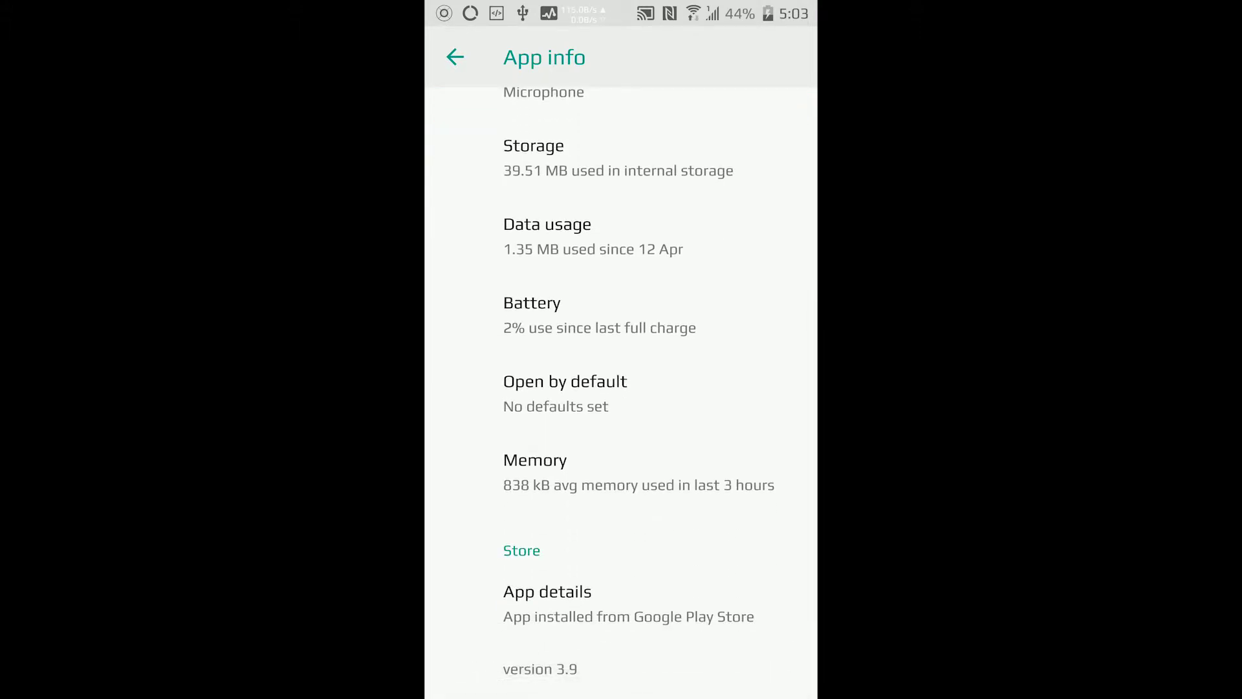
- Open WO Mic's Battery page, then its Battery optimization list
left_click(531, 315)
scroll(621, 389, "down", 1)
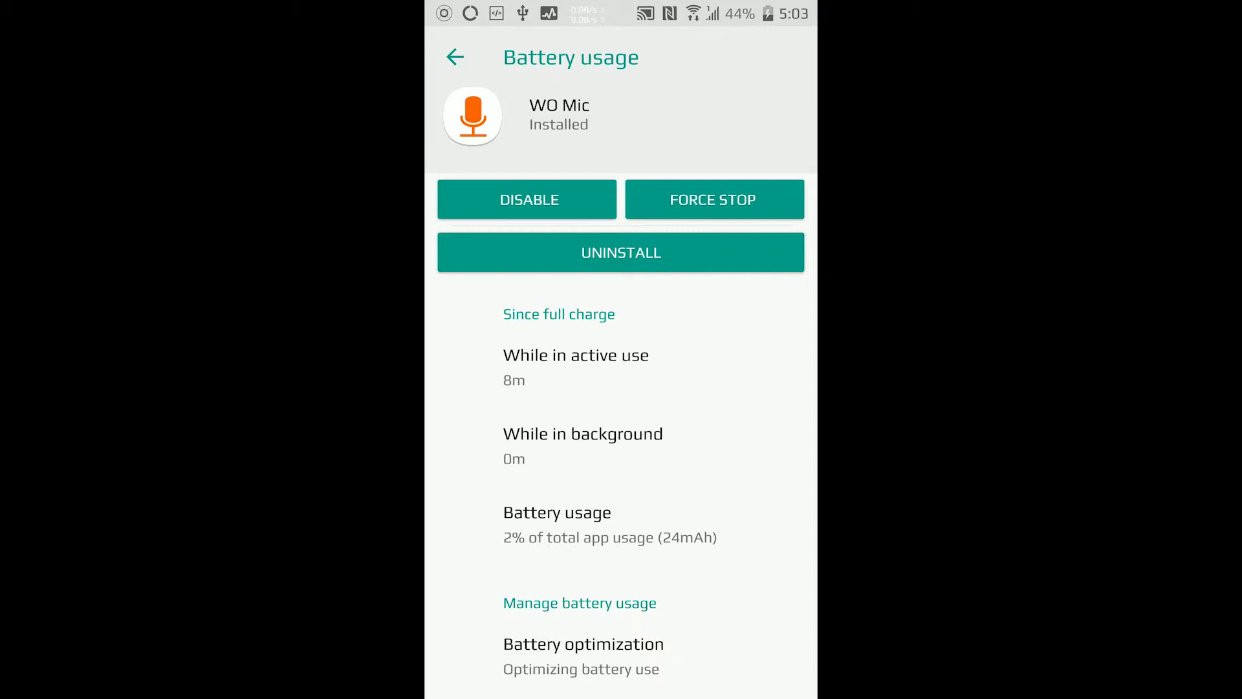
left_click(583, 655)
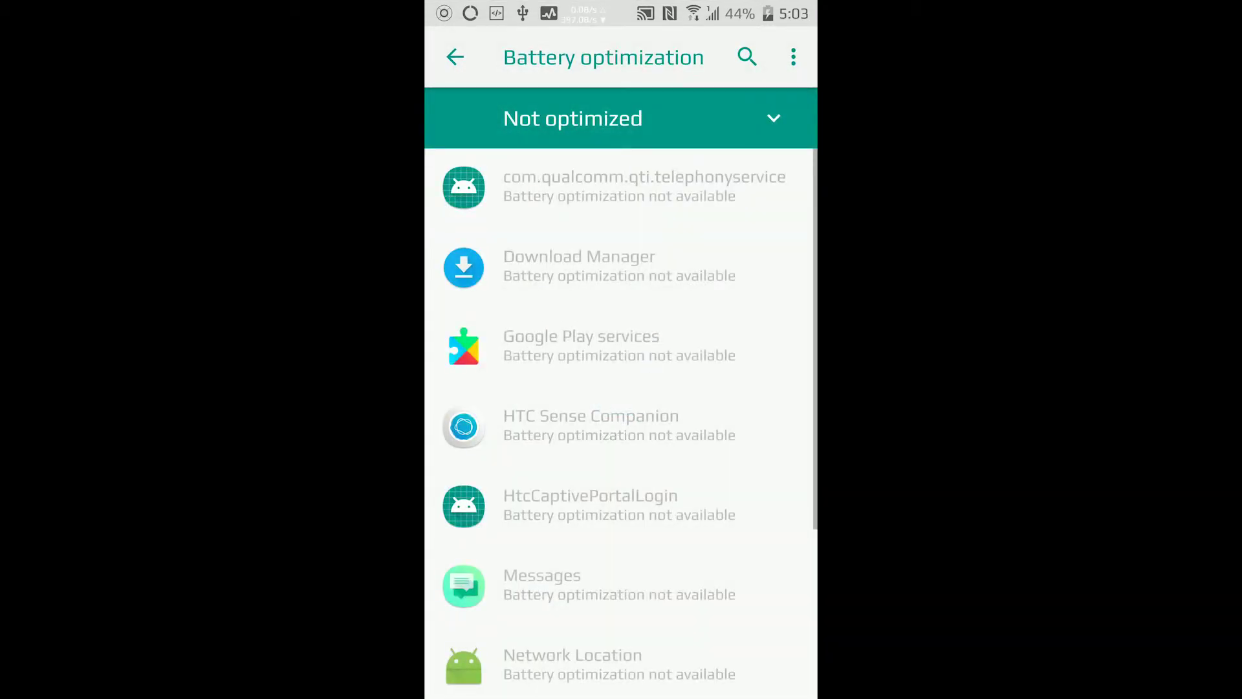
scroll(621, 427, "down", 3)
scroll(622, 428, "up", 5)
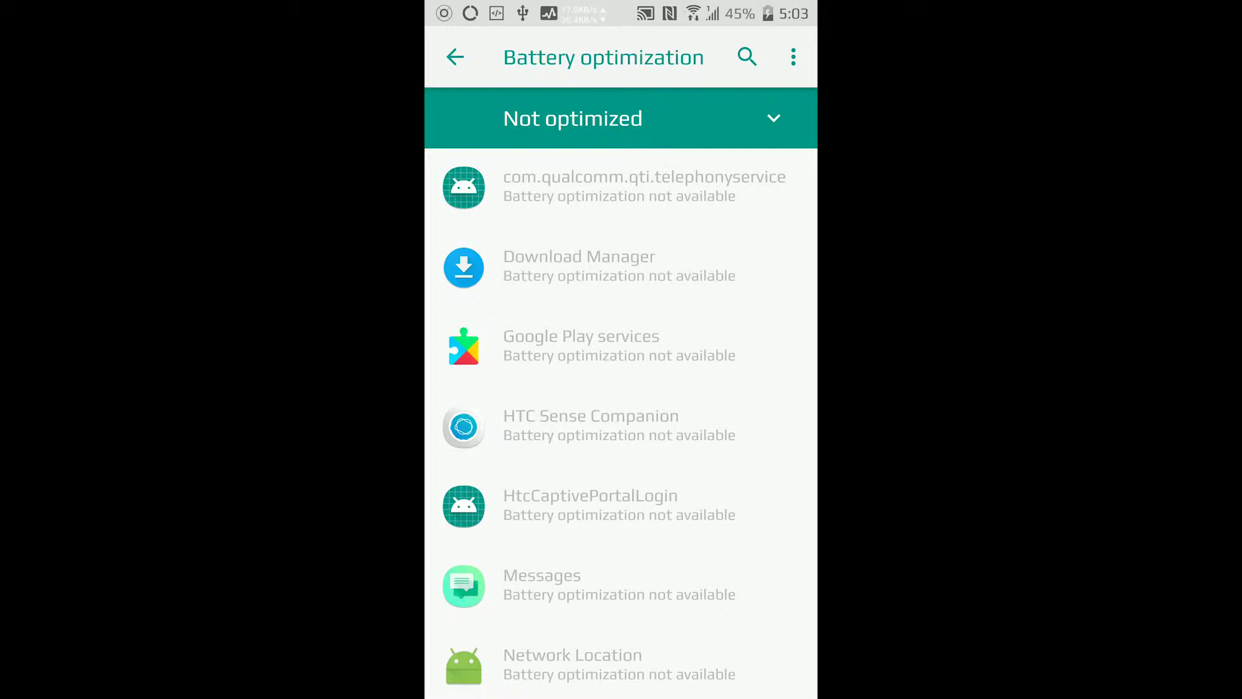
scroll(622, 424, "down", 3)
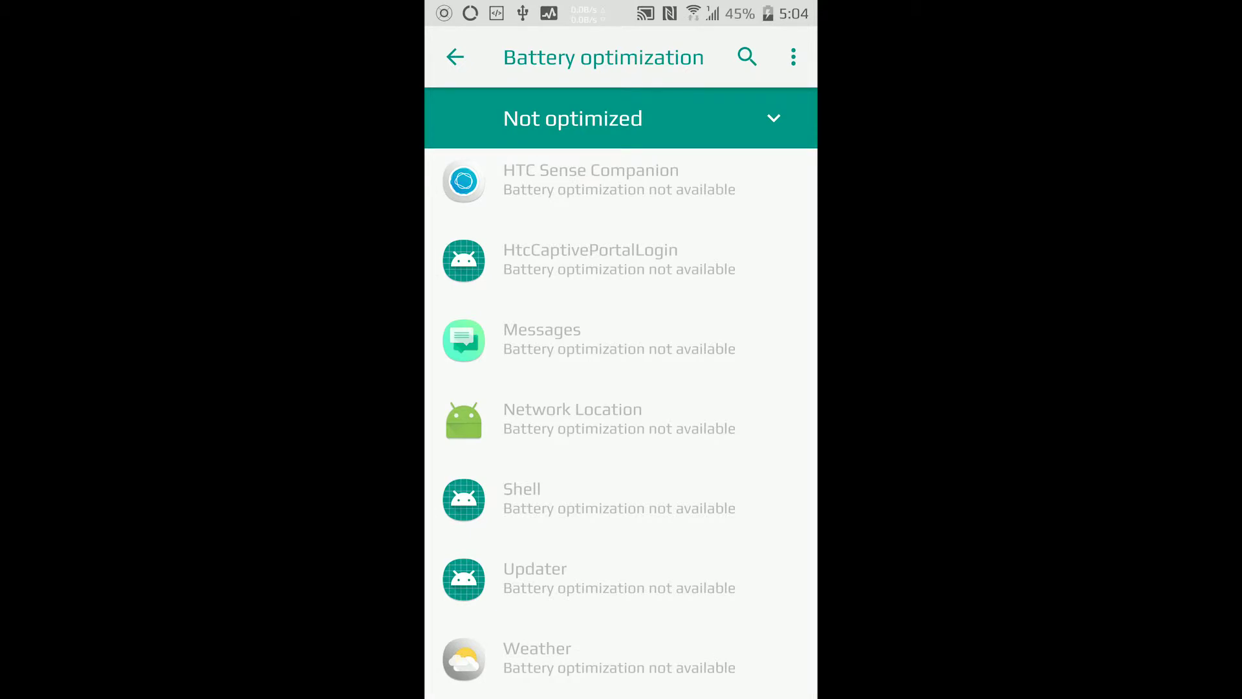
scroll(621, 423, "up", 3)
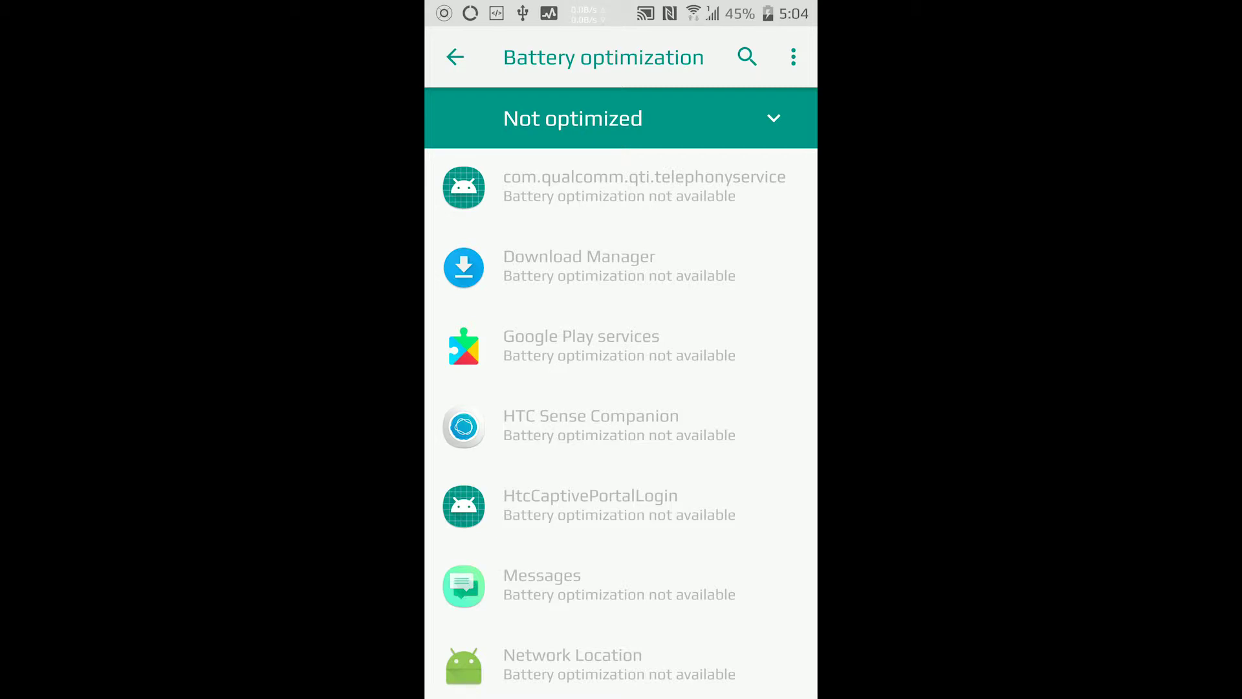
scroll(621, 423, "down", 3)
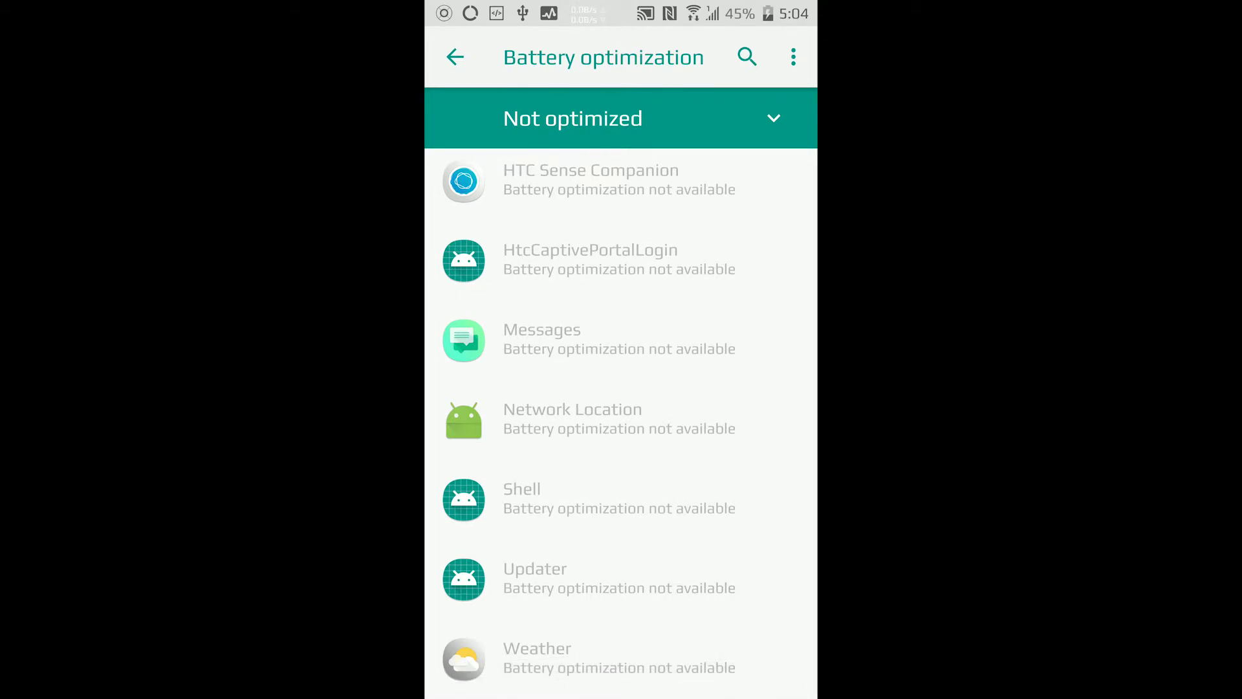
scroll(621, 423, "up", 3)
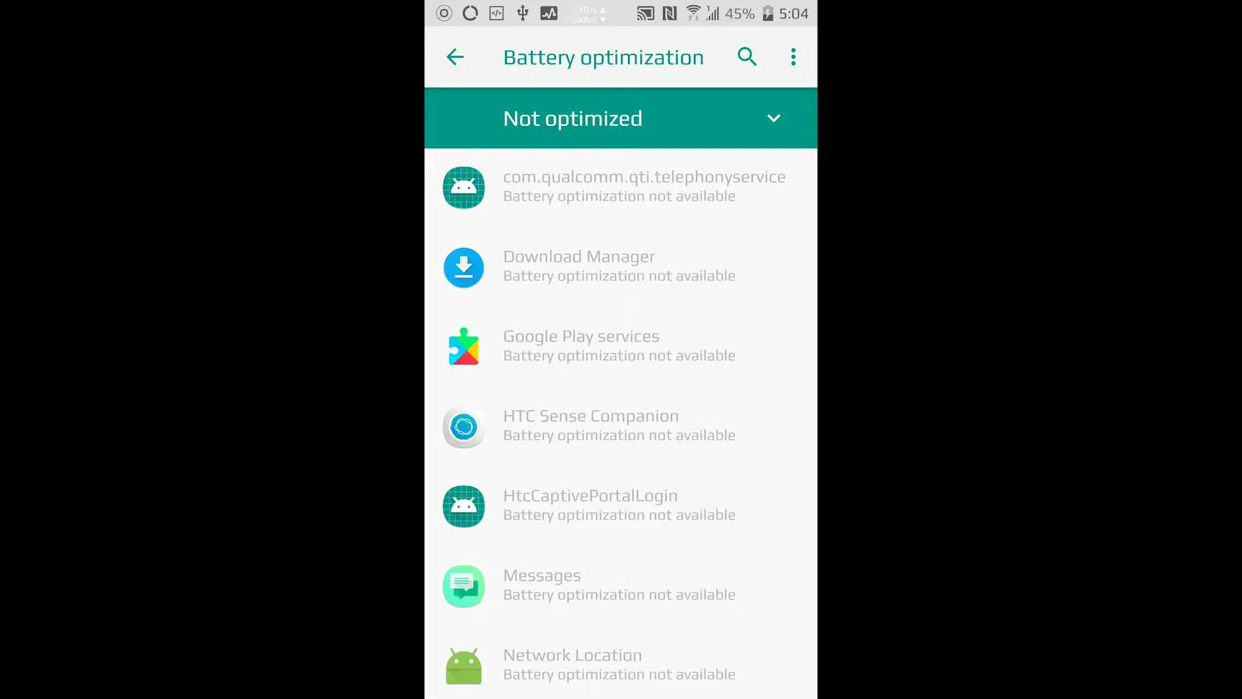
- Switch the Battery optimization filter from Not optimized to All apps
left_click(573, 119)
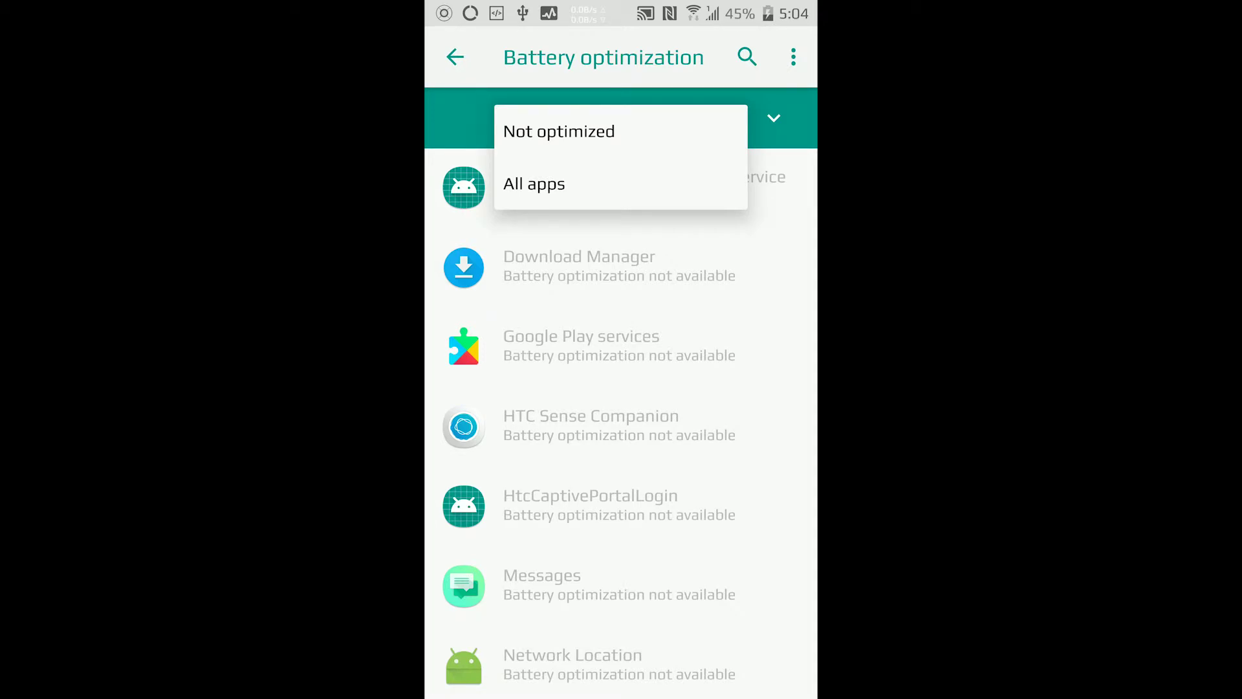
left_click(534, 184)
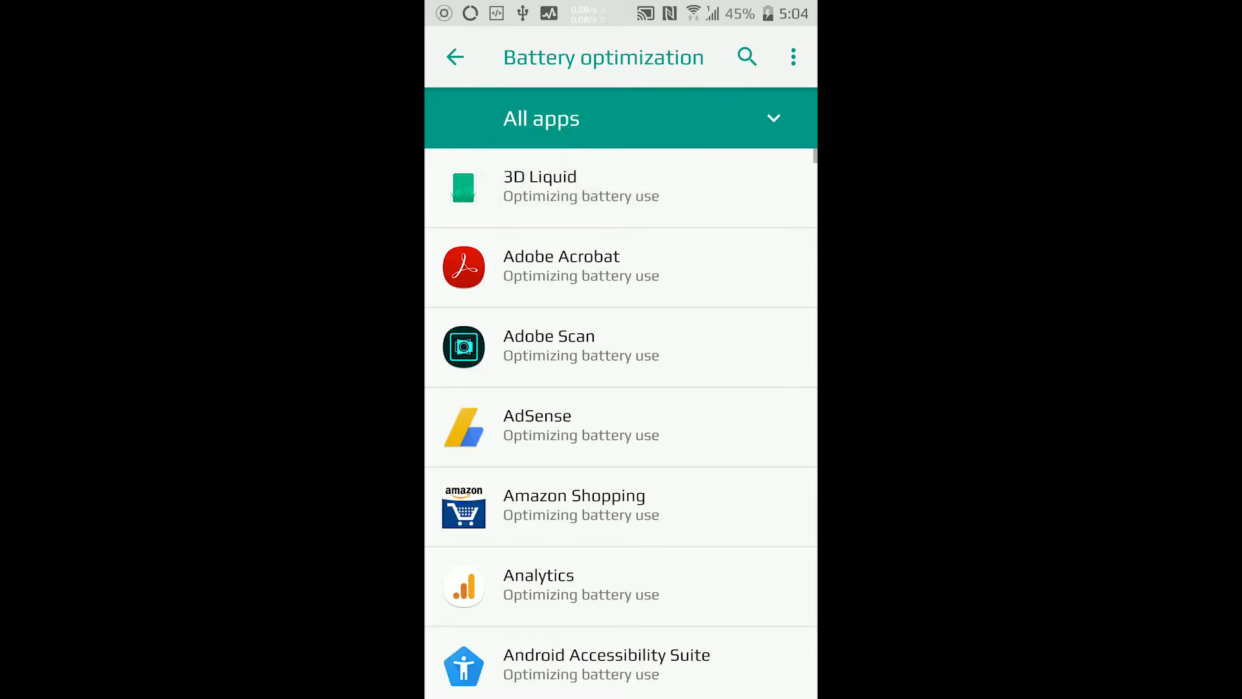
scroll(621, 423, "down", 10)
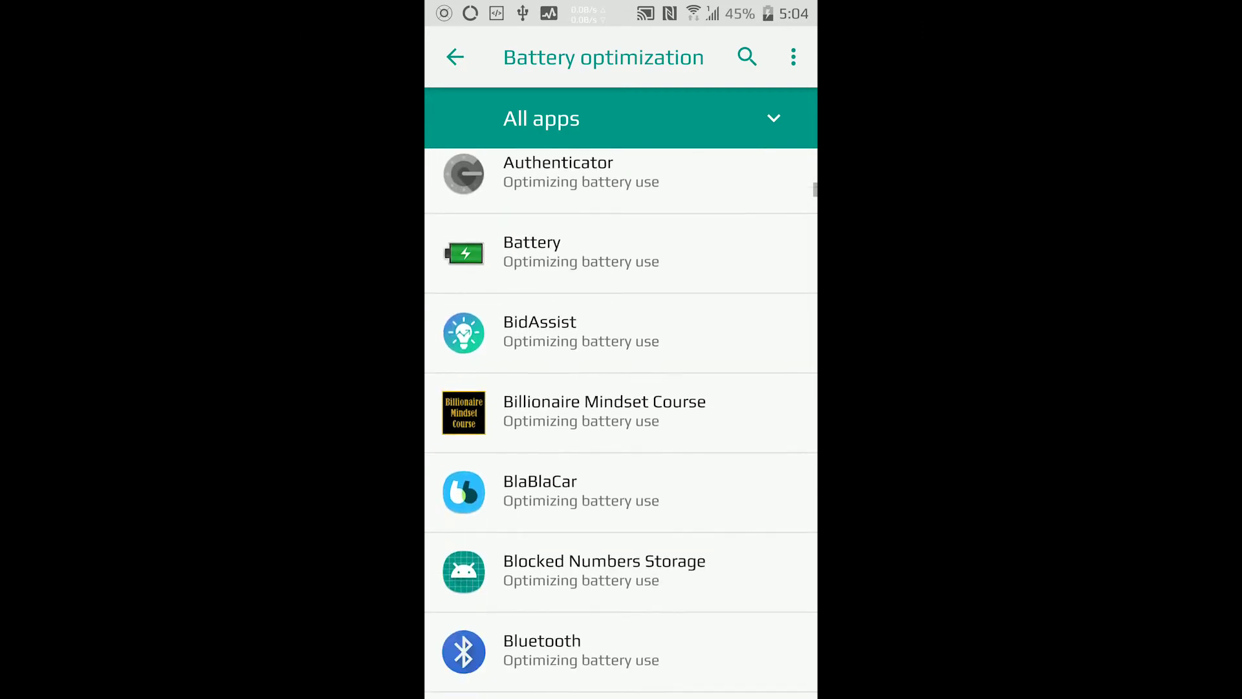
- Search 'wo', set WO Mic to Don't optimize, then revisit its battery usage and optimization list
left_click(746, 56)
type("wo")
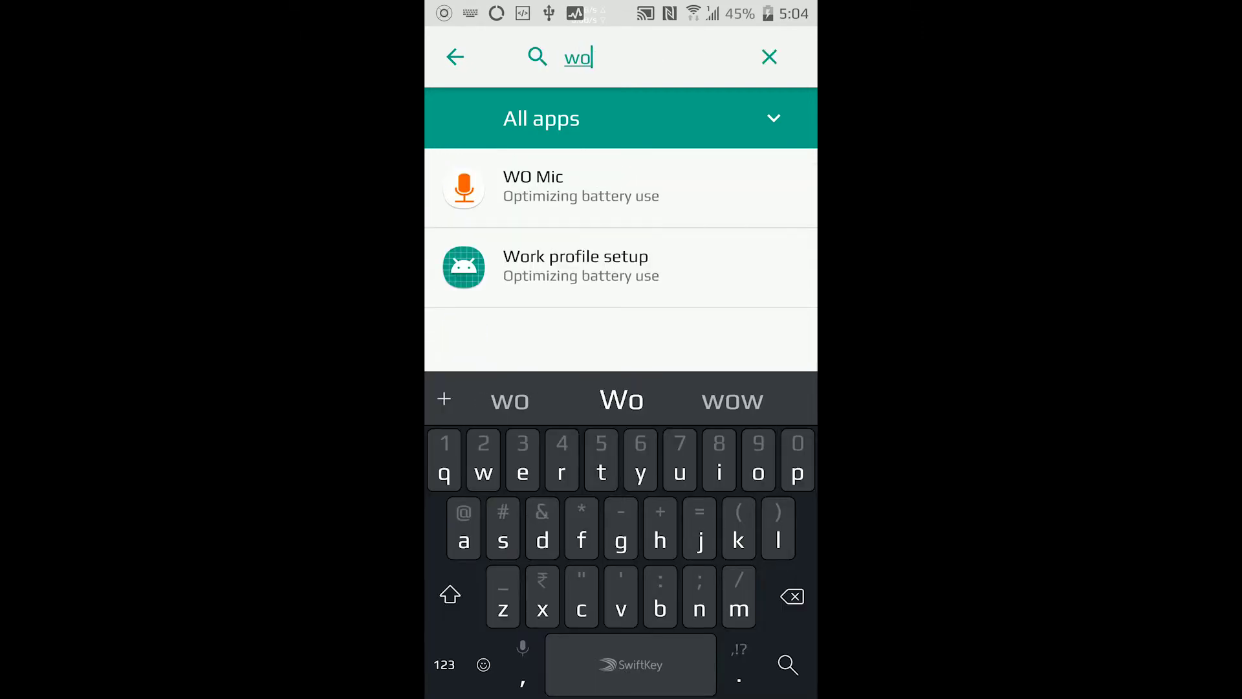
left_click(533, 186)
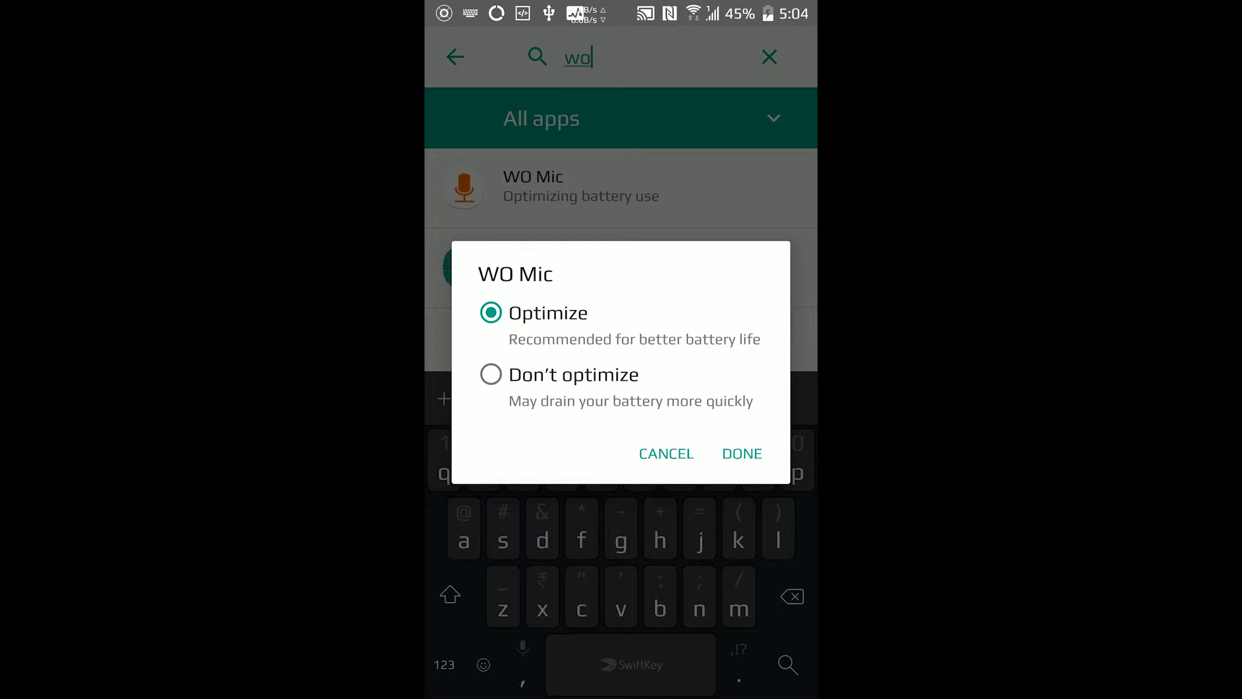
left_click(572, 384)
left_click(741, 453)
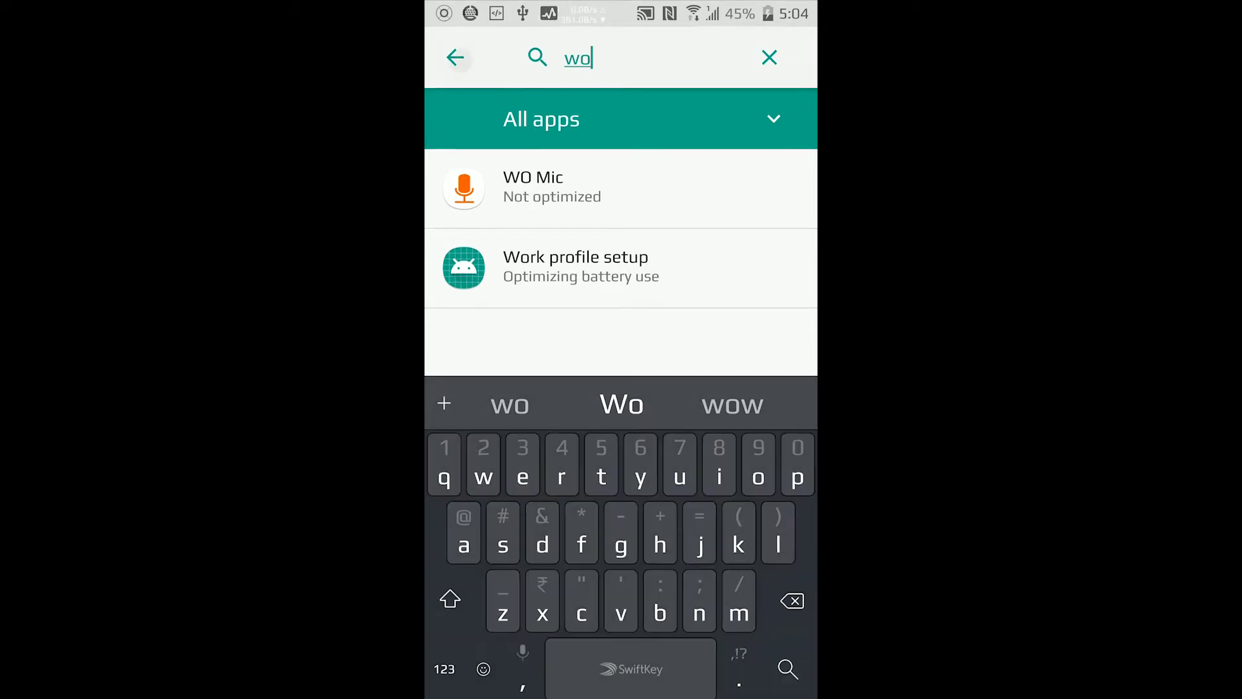
left_click(543, 187)
left_click(583, 656)
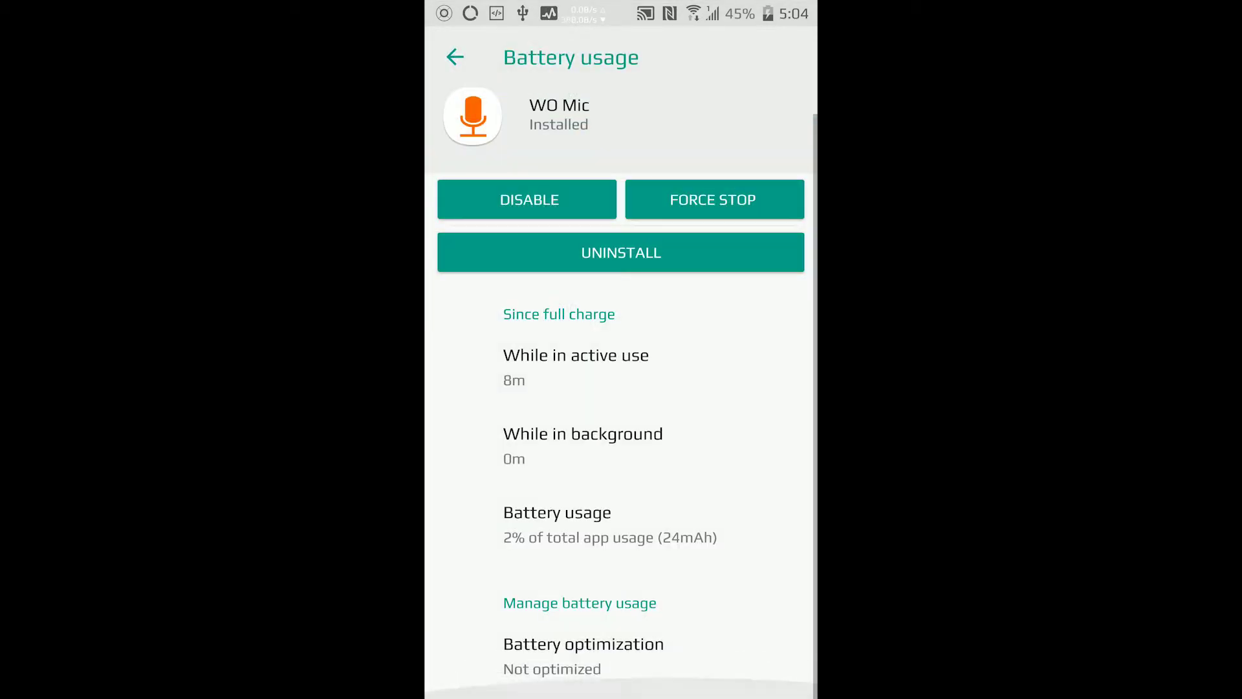
scroll(621, 418, "down", 5)
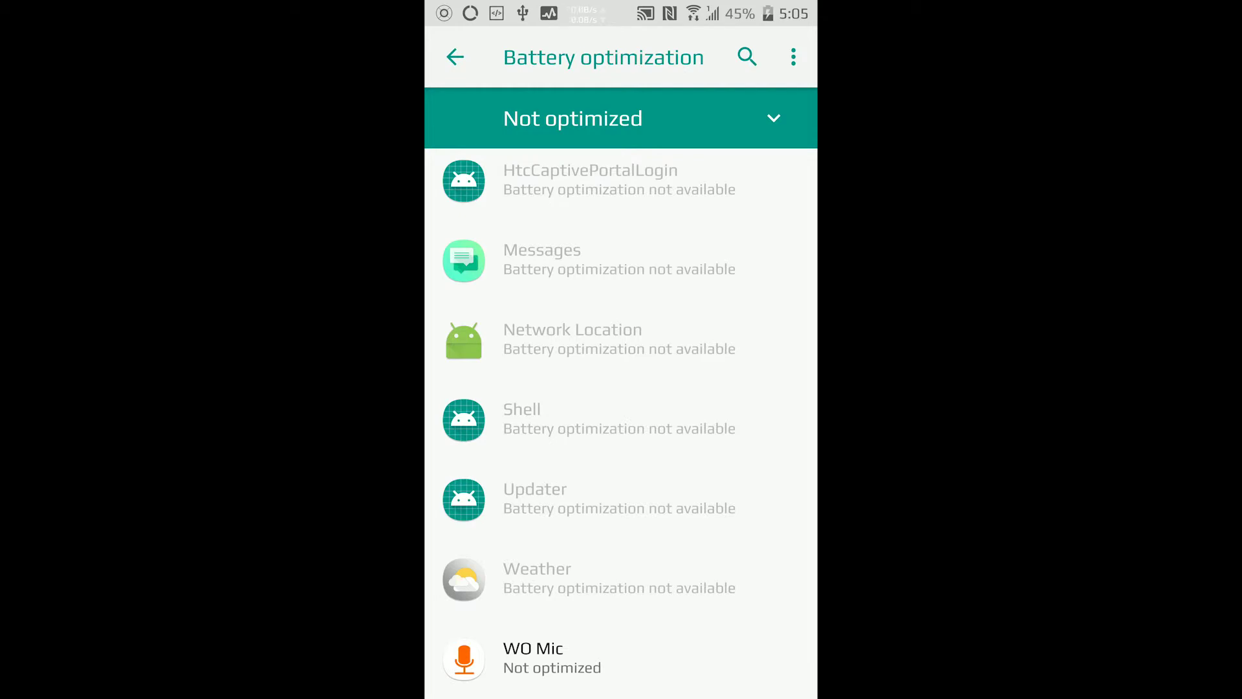
scroll(622, 424, "up", 3)
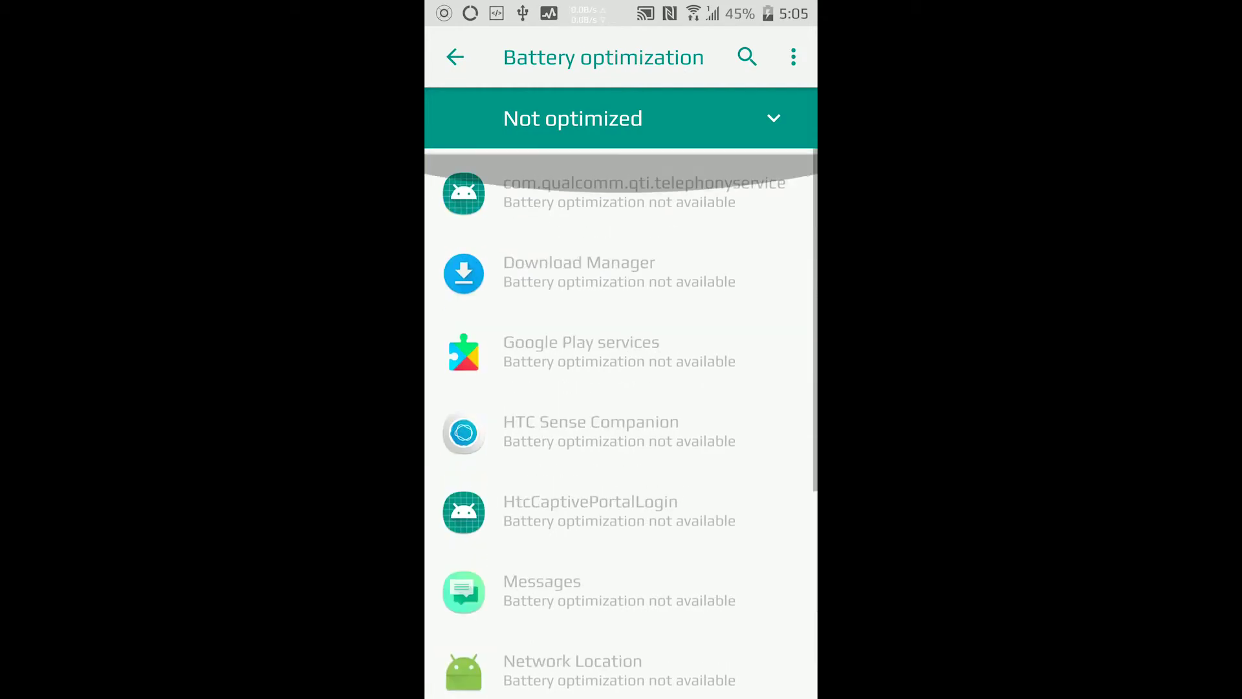
- Back out from Battery usage to WO Mic's App info and bring up the Recents overview
key("Escape")
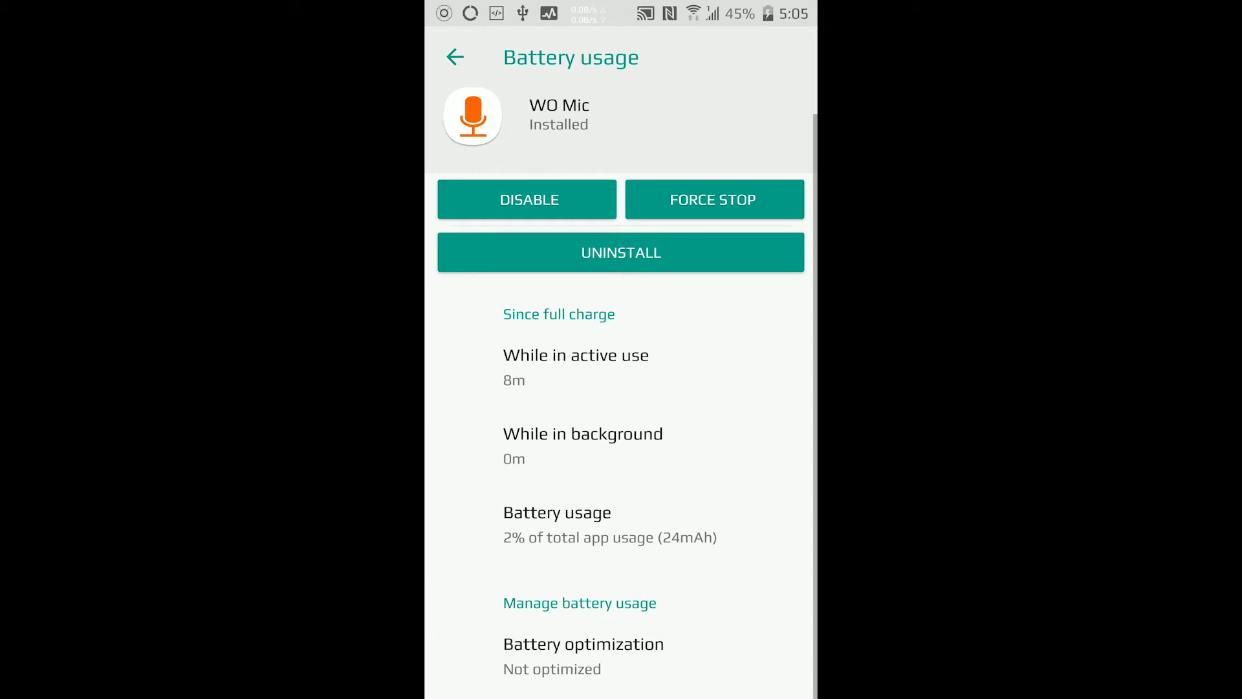
key("Escape")
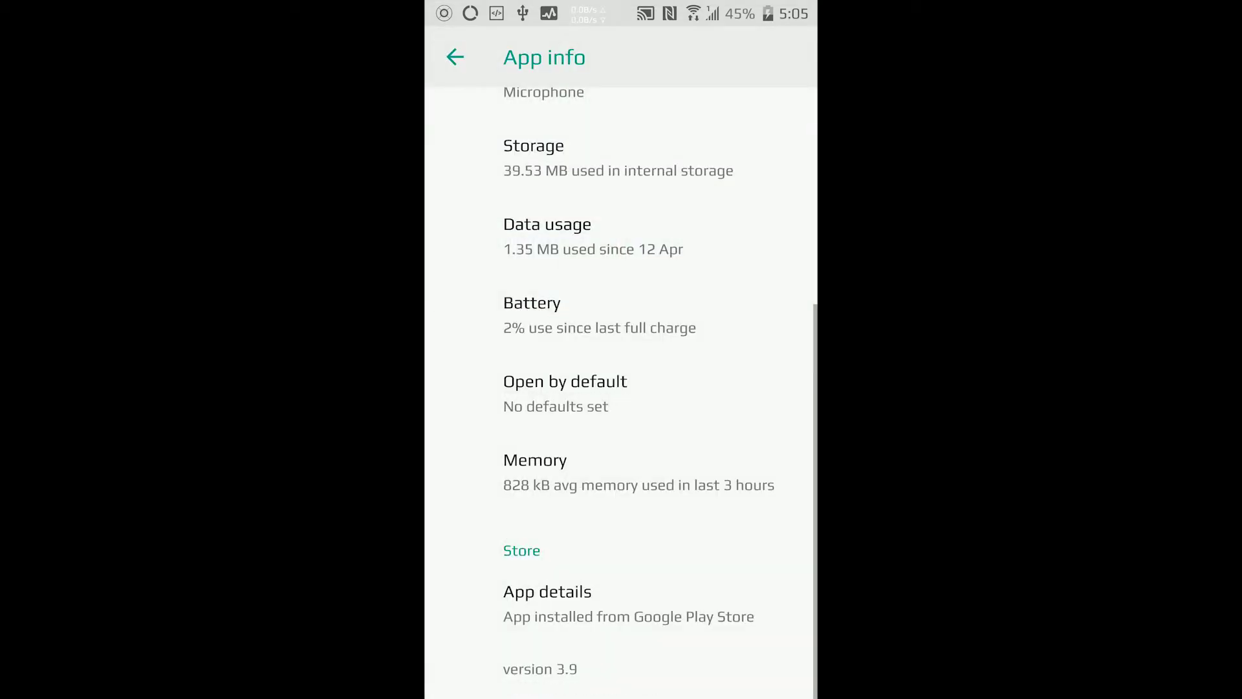
key("alt+Tab")
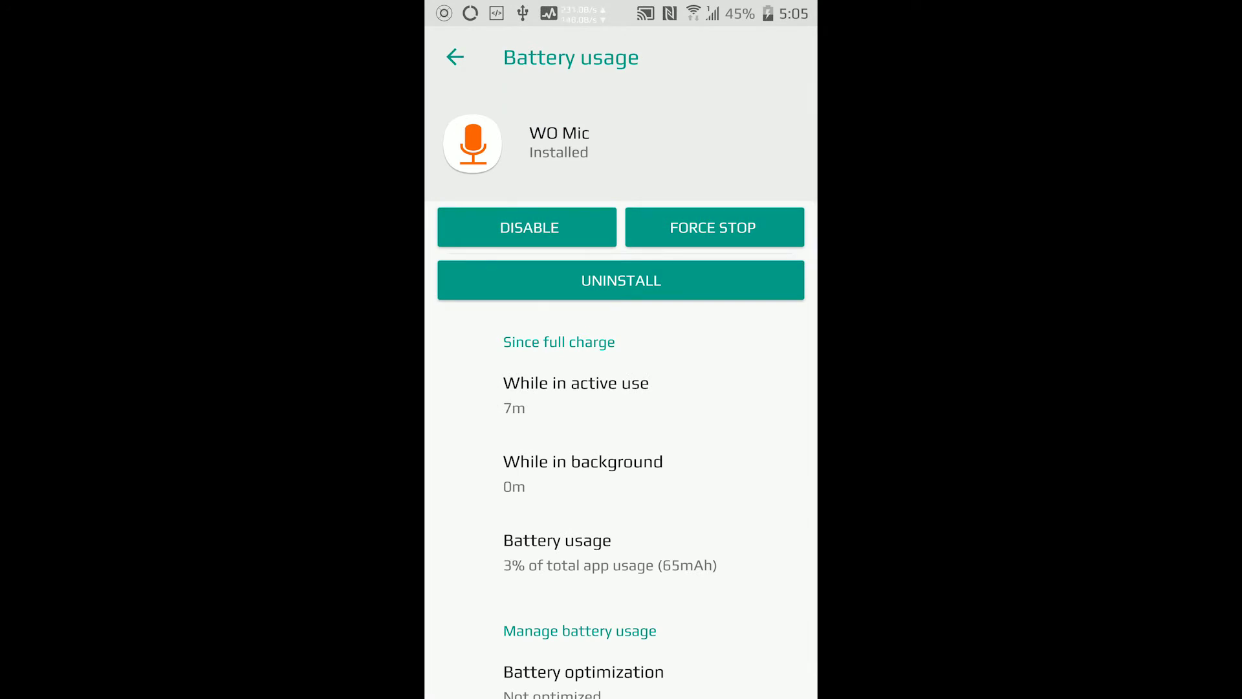
key("alt+Tab")
scroll(621, 388, "up", 5)
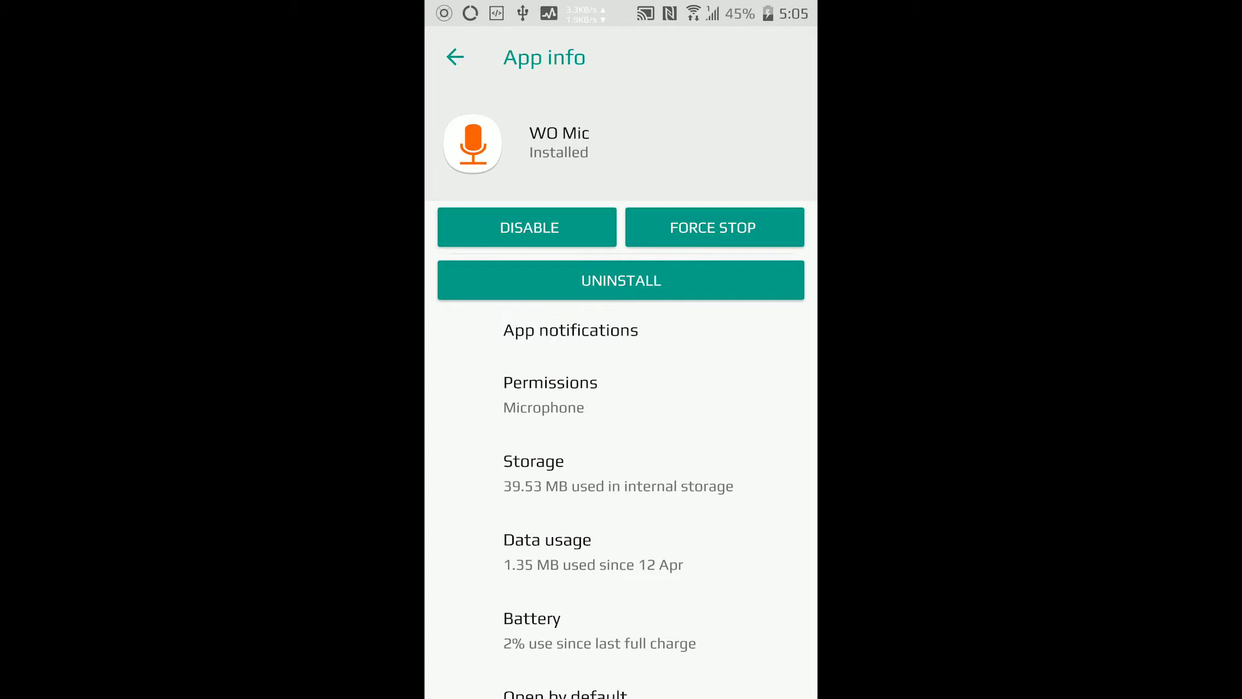
key("alt+Tab")
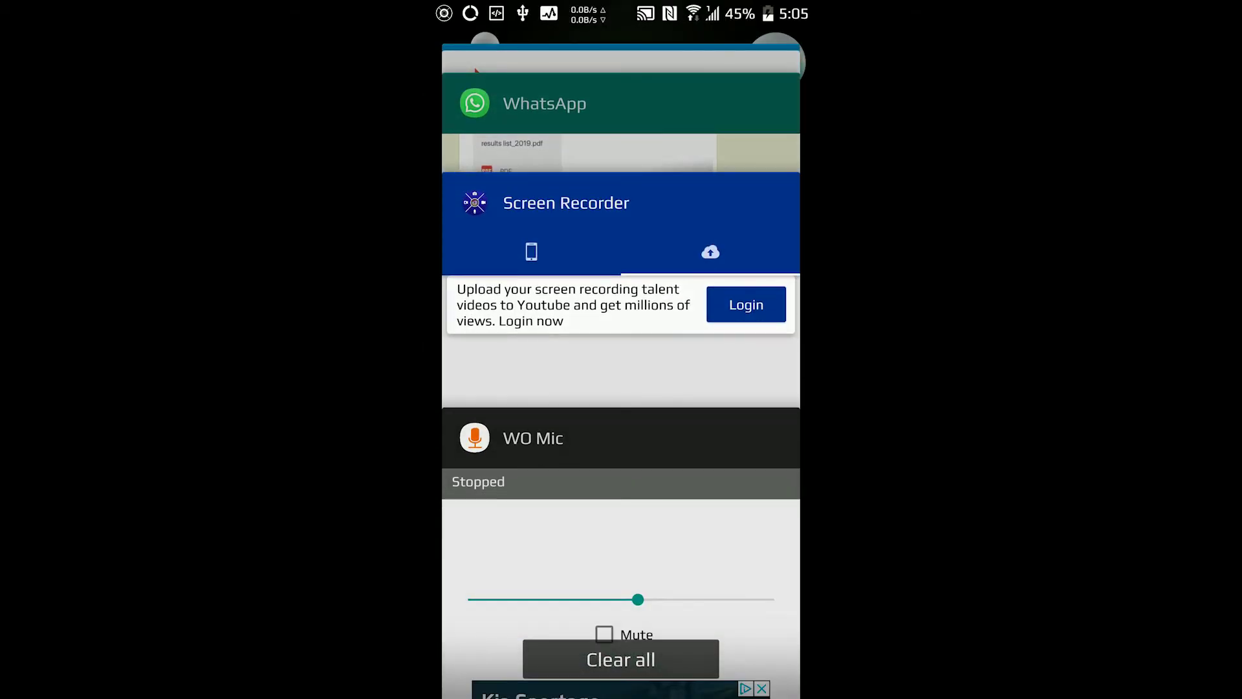
- Reopen WO Mic, still stopped, from its card in the recent-apps overview
left_click(553, 476)
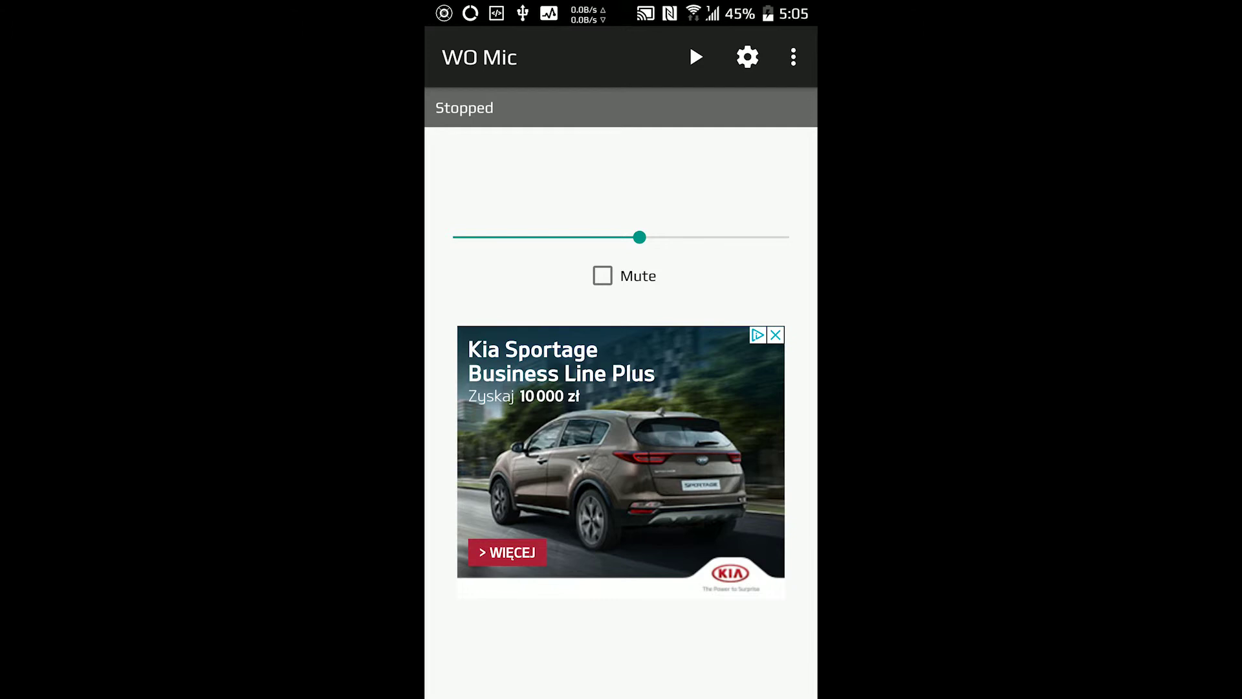
- Pull down the notification shade, browse the notifications, and dismiss it
left_click_drag(621, 10, 622, 437)
left_click_drag(621, 583, 621, 97)
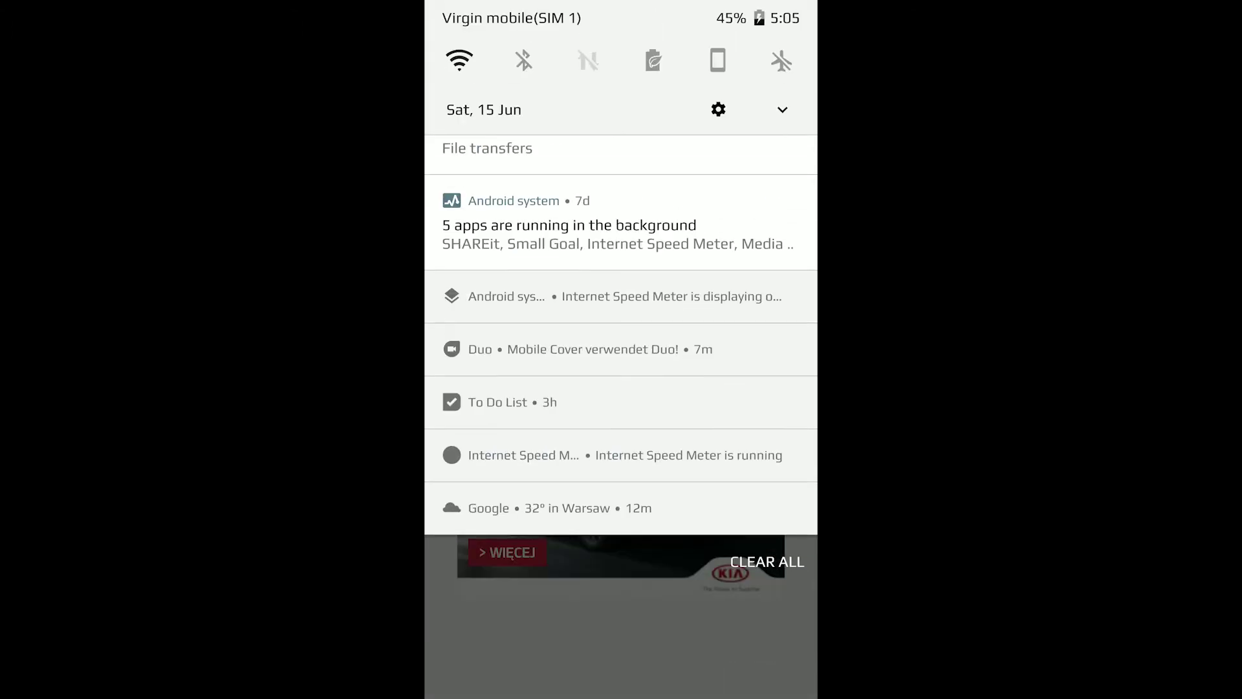
left_click_drag(622, 10, 621, 437)
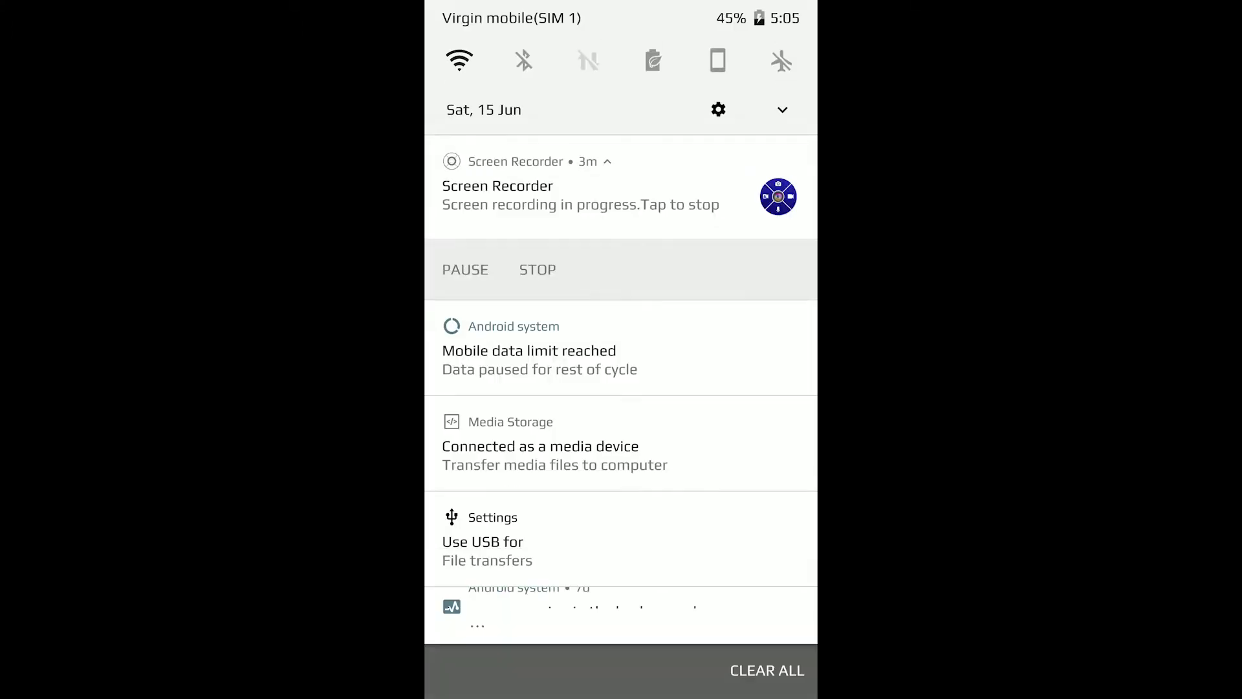
left_click_drag(622, 583, 622, 370)
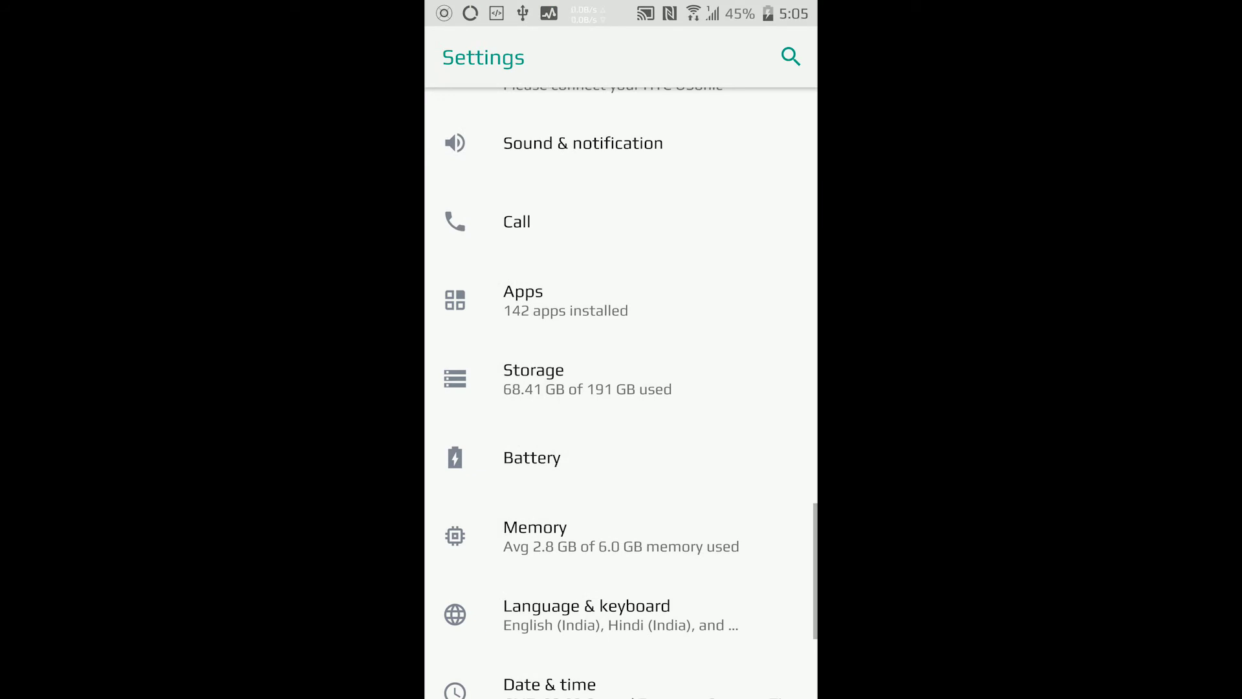
scroll(622, 389, "down", 3)
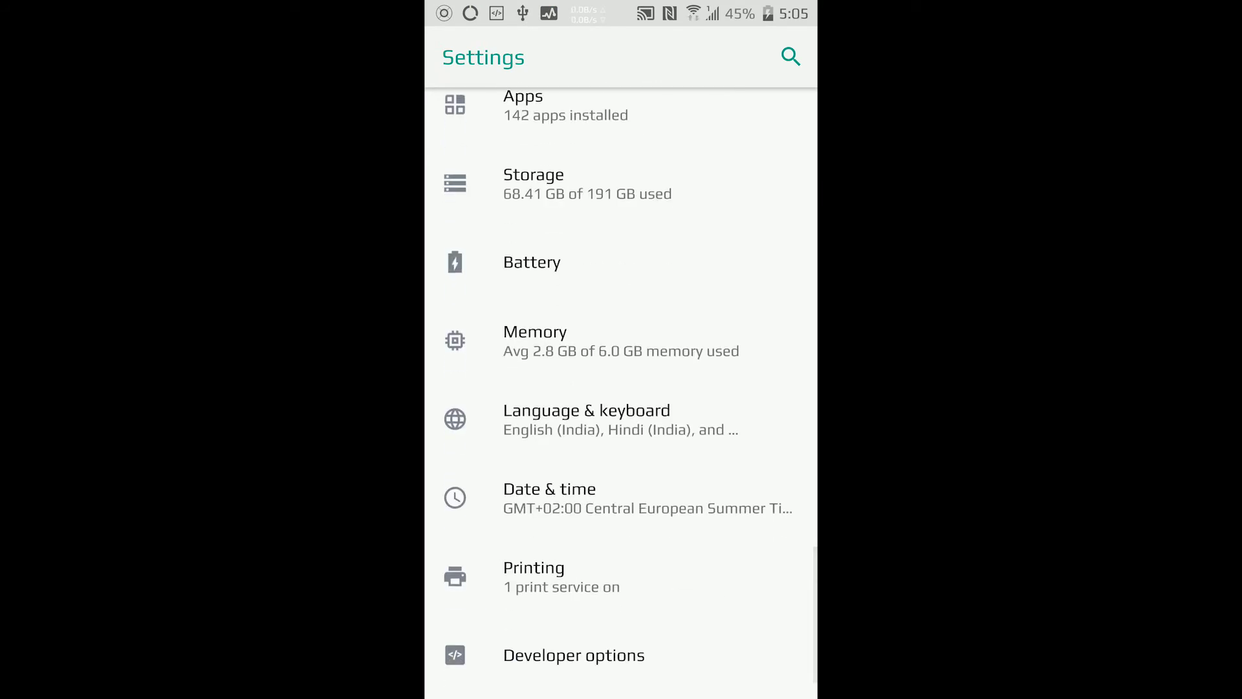
scroll(622, 389, "up", 3)
- Search Apps for WO Mic and open its Battery usage page, showing Not optimized
left_click(524, 288)
left_click(744, 56)
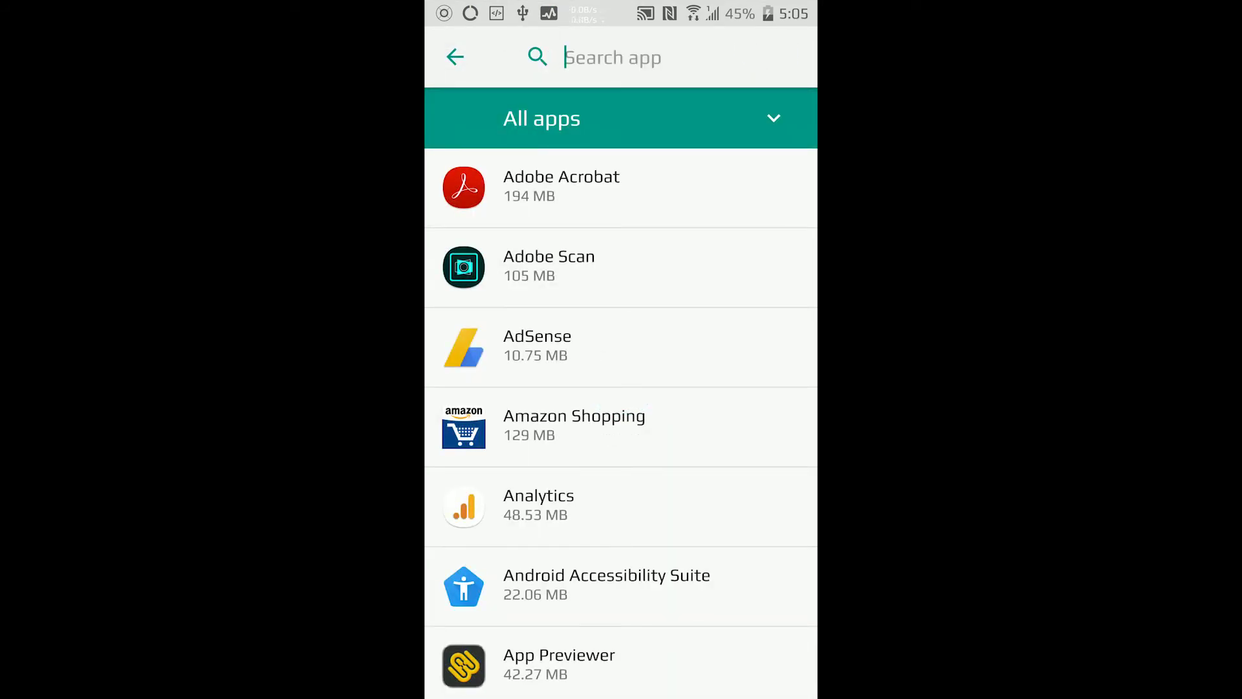
type("wo")
left_click(527, 183)
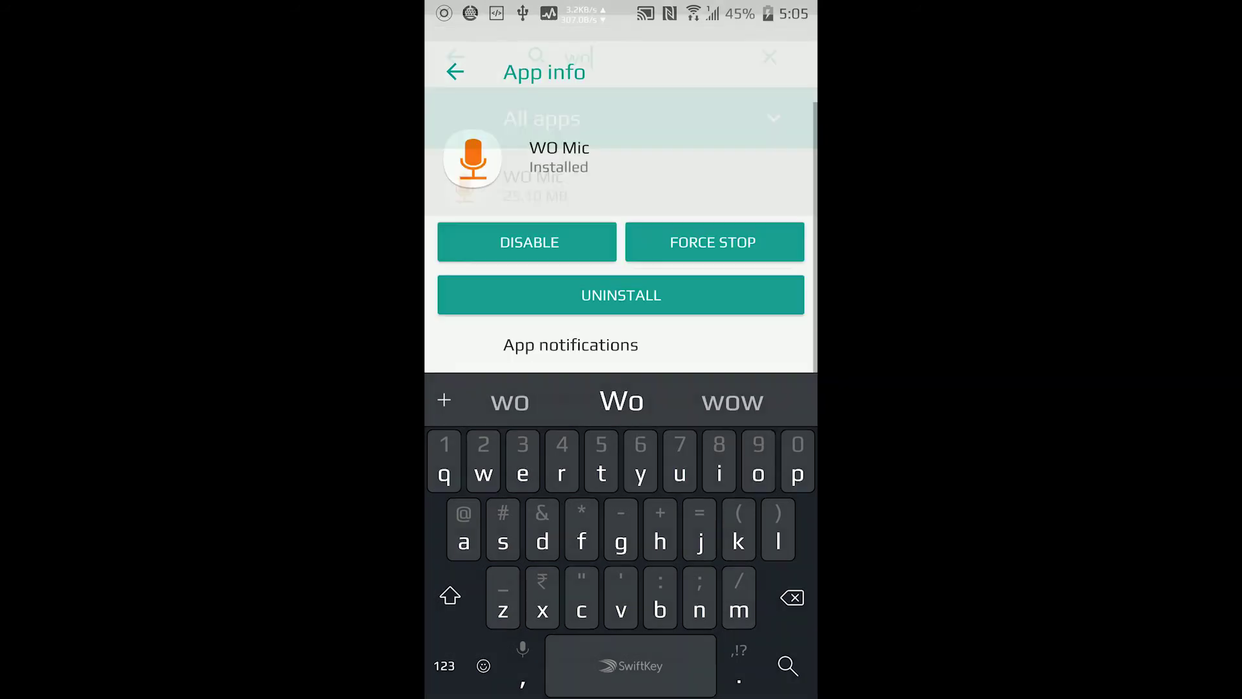
scroll(621, 389, "down", 3)
scroll(622, 388, "down", 3)
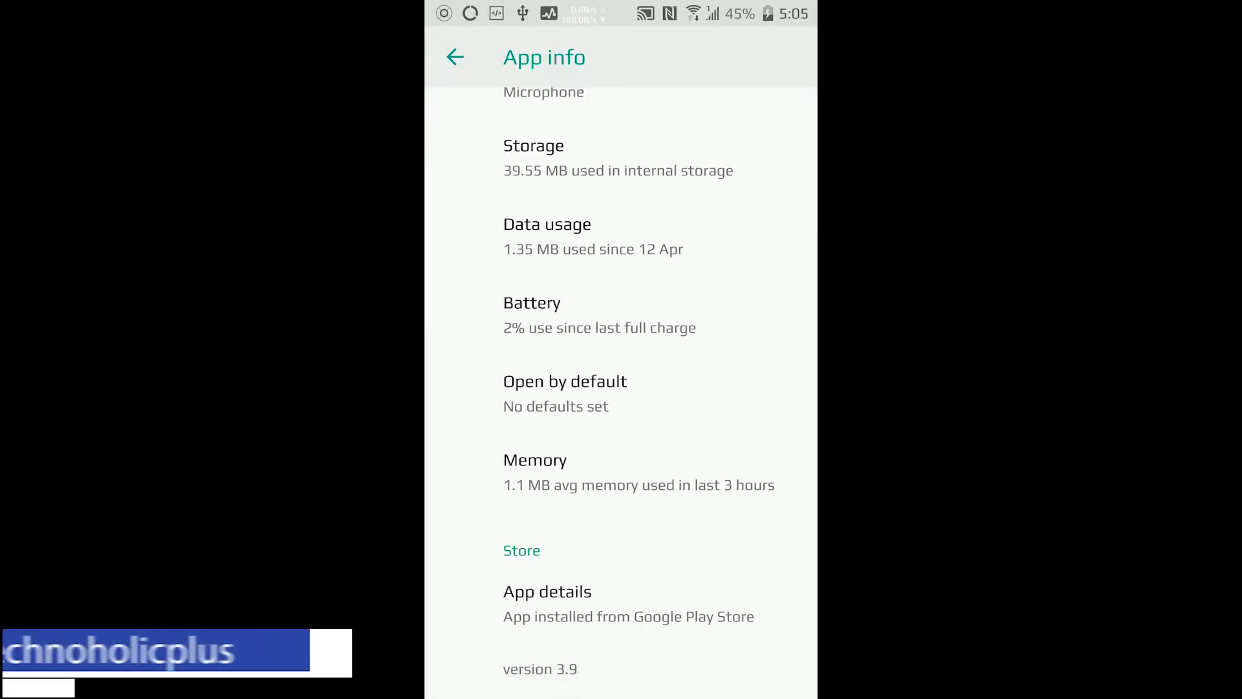
scroll(621, 389, "up", 1)
scroll(621, 389, "up", 3)
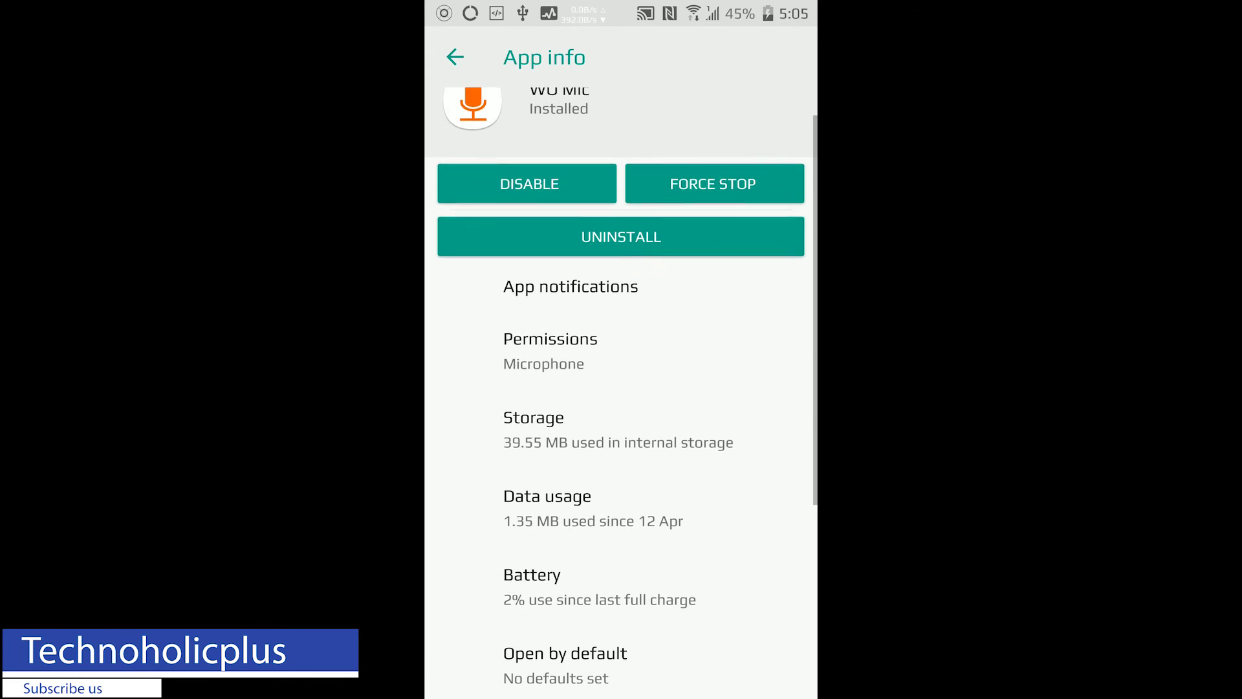
scroll(622, 481, "down", 2)
scroll(621, 388, "down", 1)
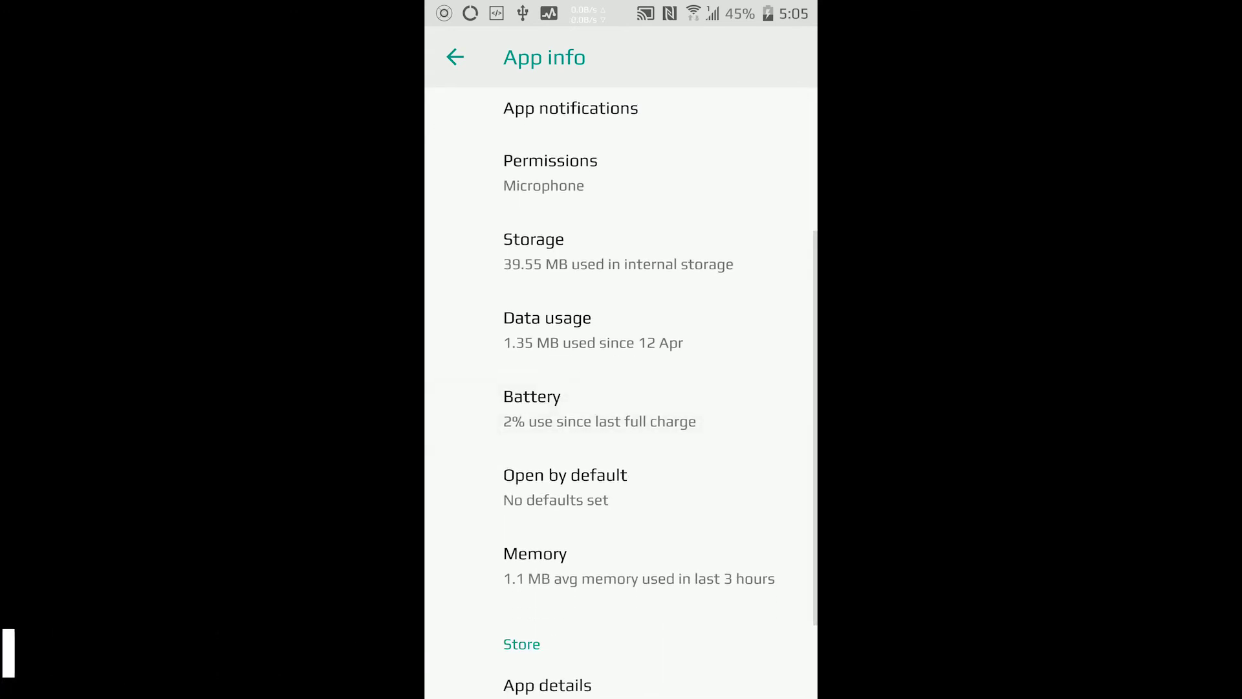
scroll(653, 350, "down", 1)
left_click(652, 350)
scroll(622, 389, "down", 1)
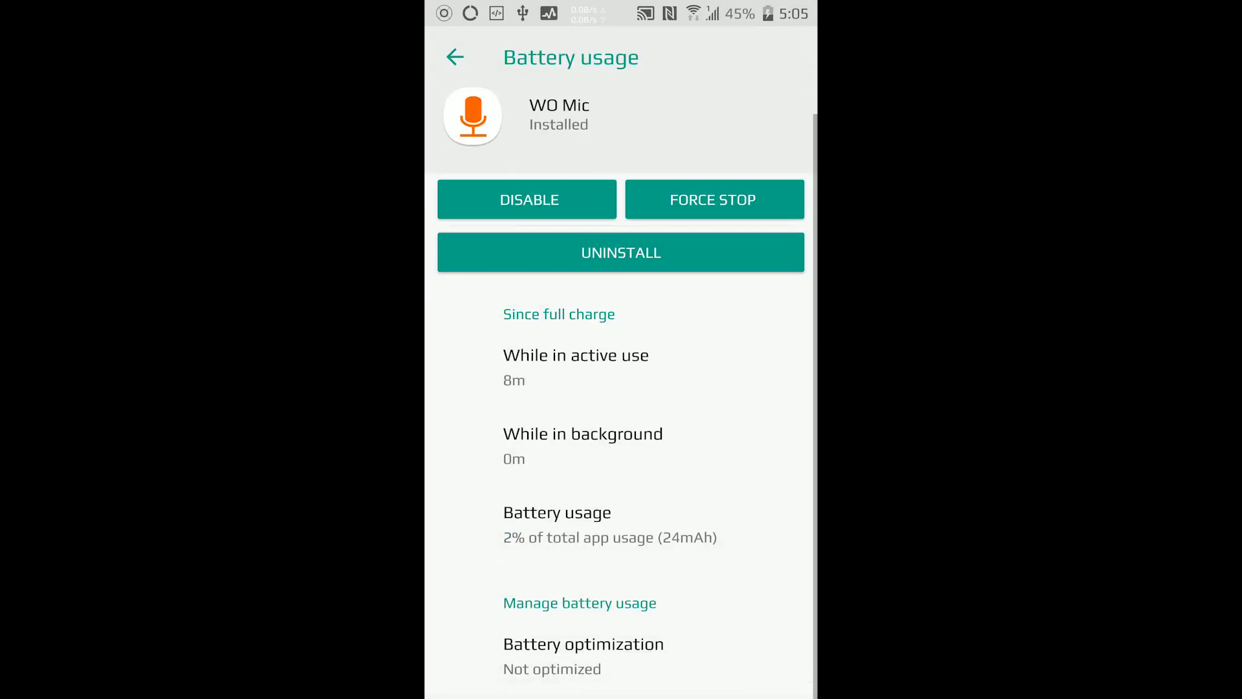
- Change WO Mic from Not optimized back to Optimize in the Battery optimization list
left_click(621, 650)
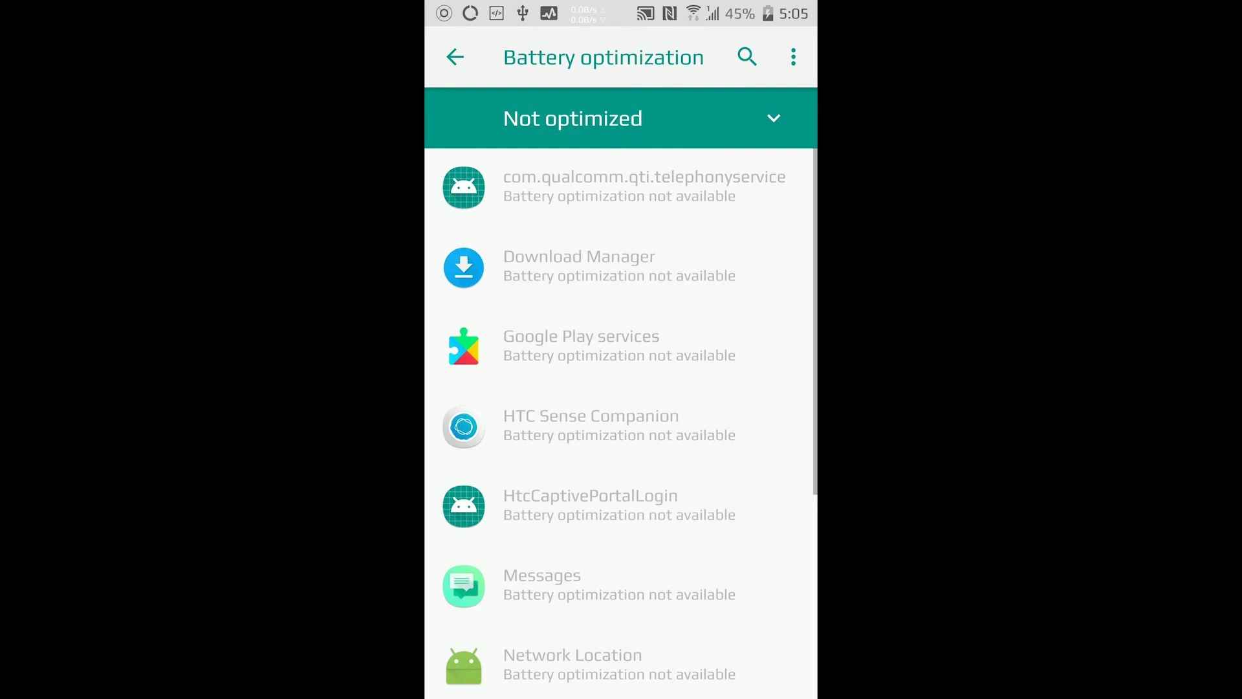
scroll(622, 389, "down", 4)
left_click(553, 657)
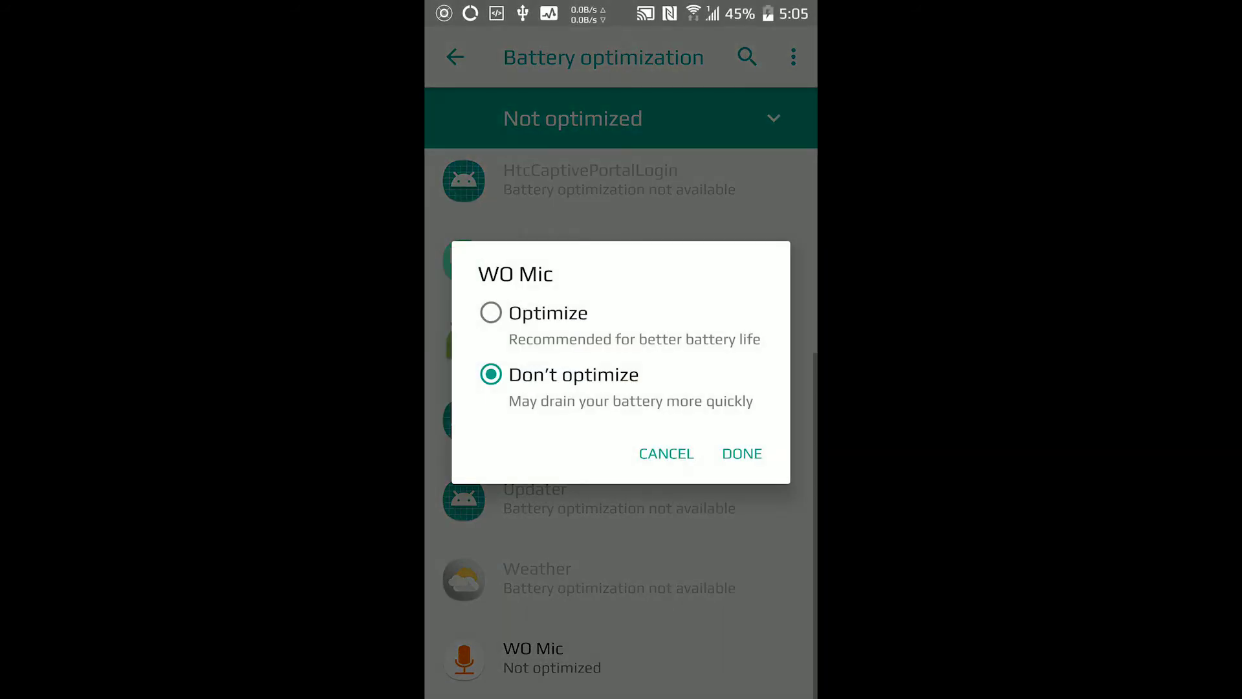
left_click(548, 313)
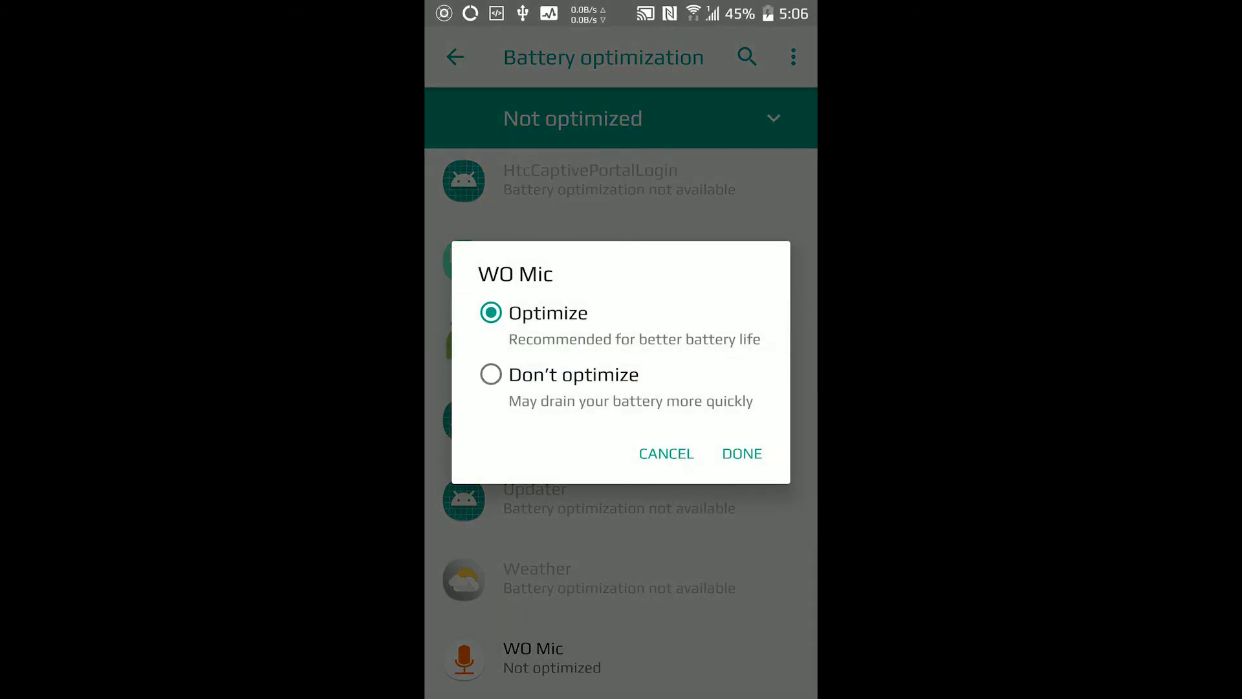
left_click(741, 453)
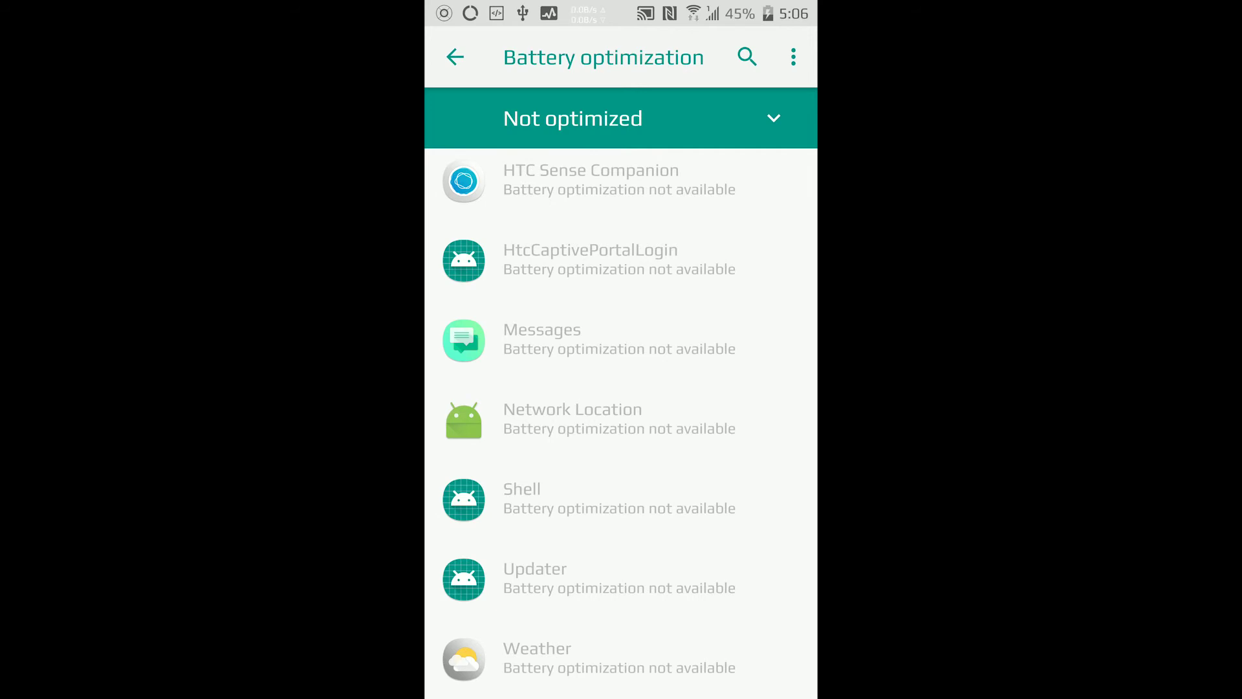
scroll(622, 423, "up", 3)
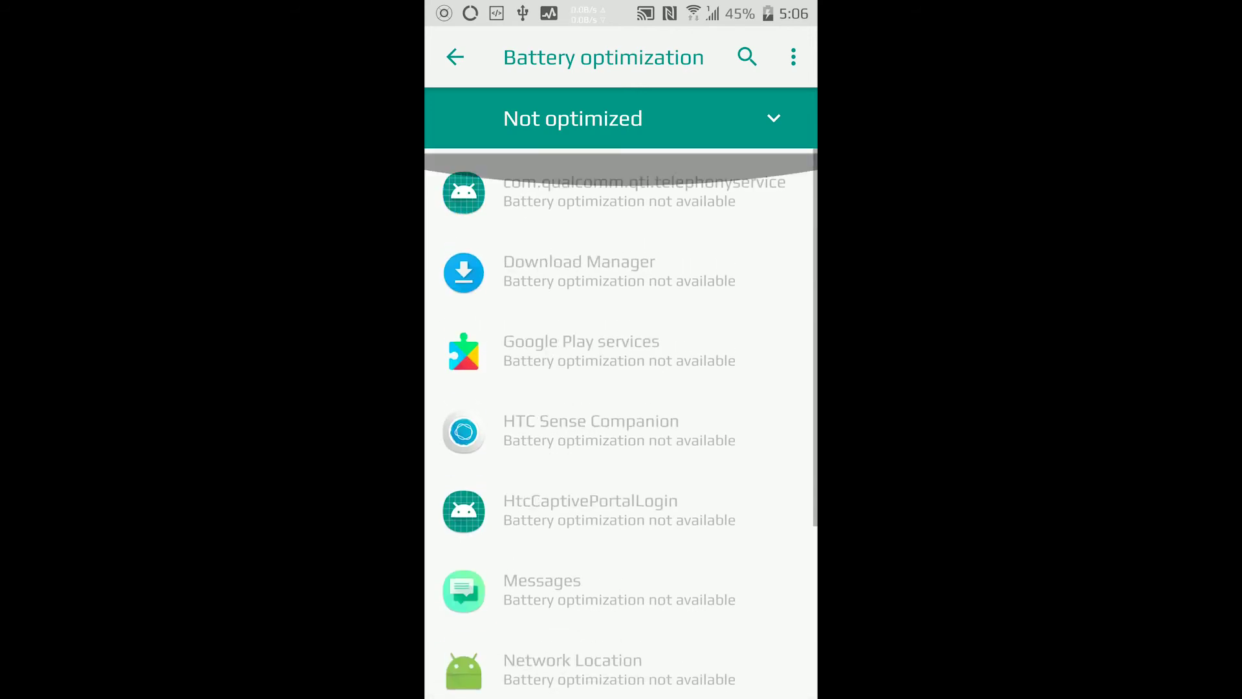
scroll(621, 424, "down", 3)
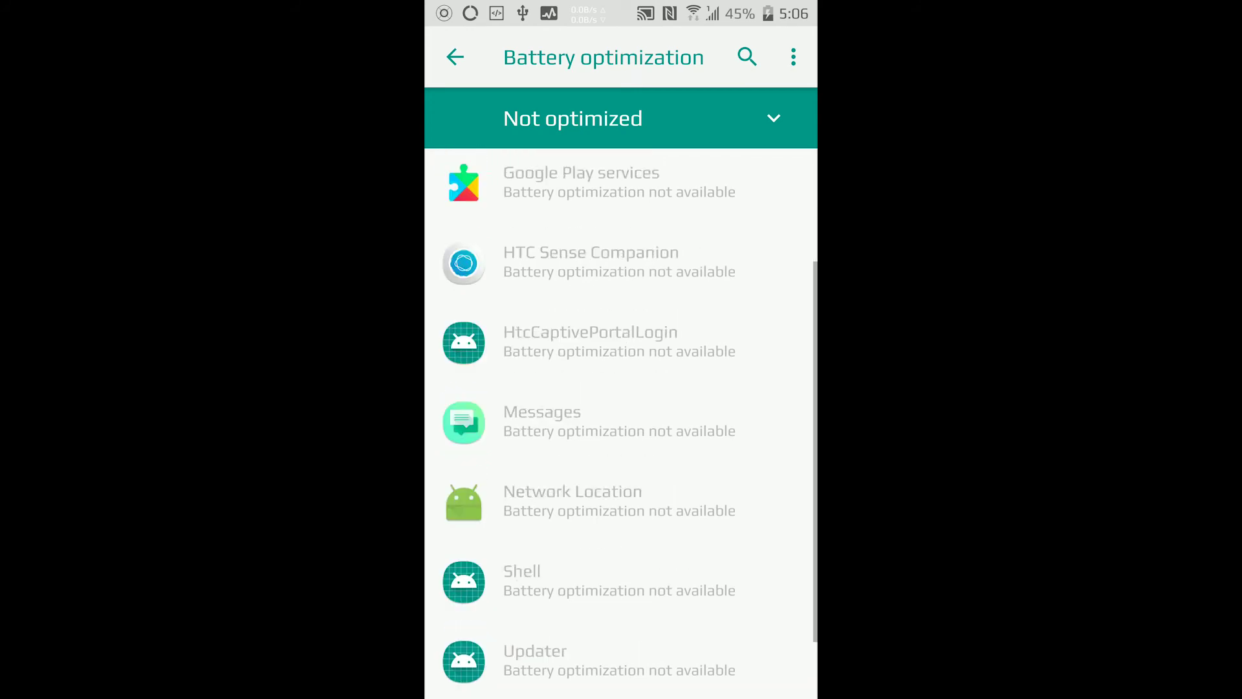
scroll(622, 423, "up", 3)
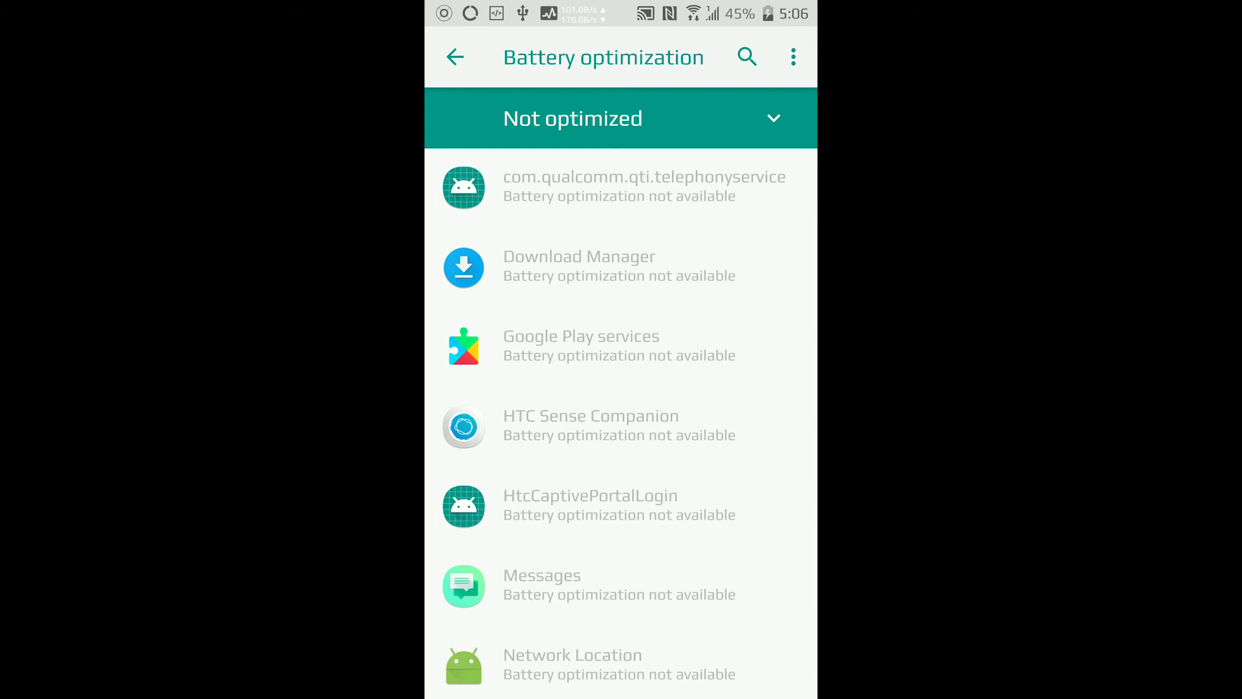
scroll(622, 423, "down", 3)
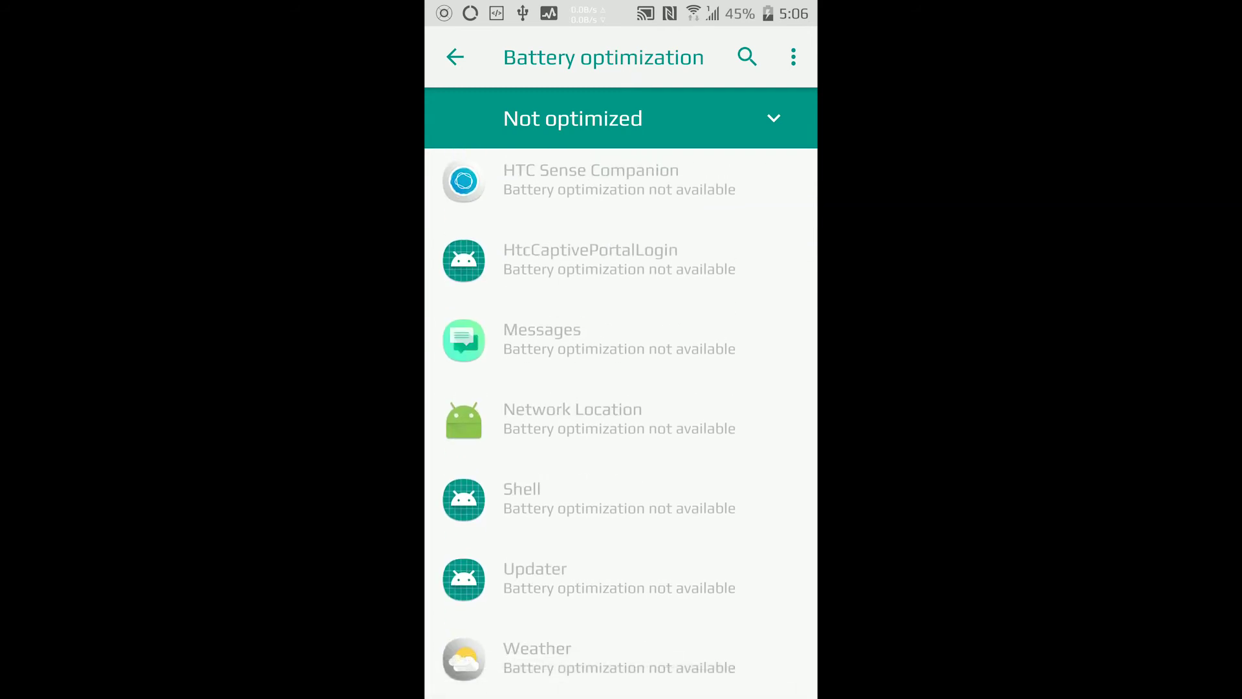
scroll(622, 423, "up", 3)
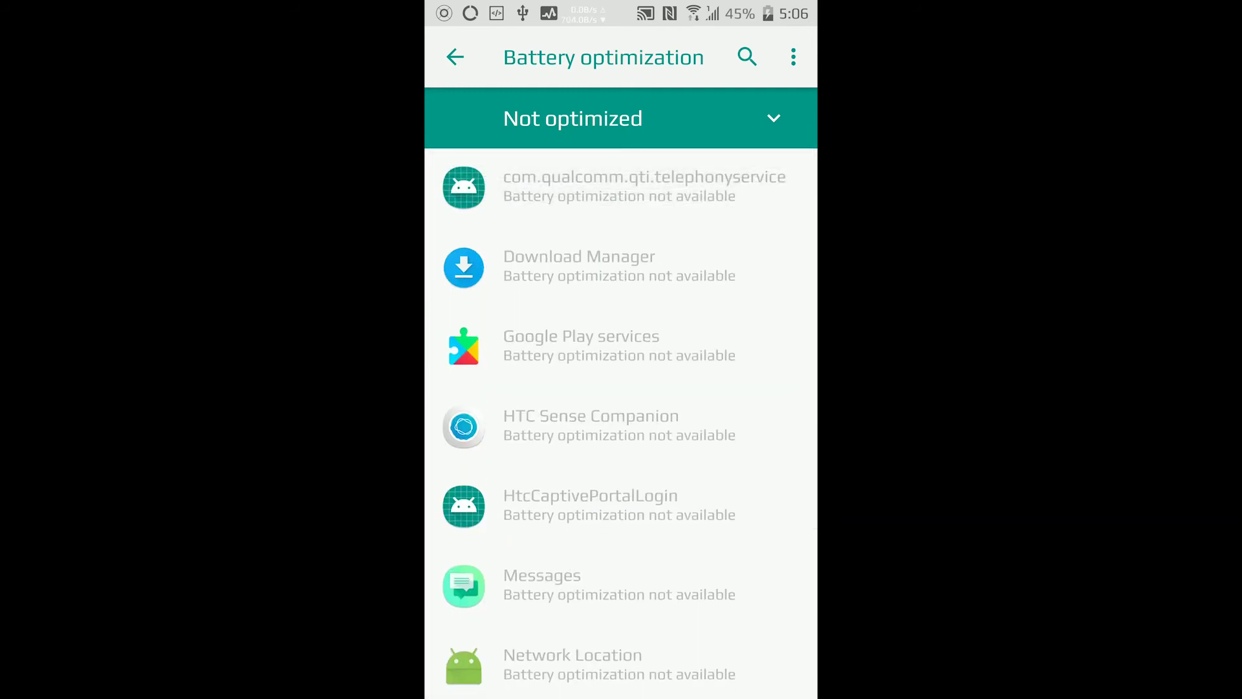
scroll(622, 424, "down", 3)
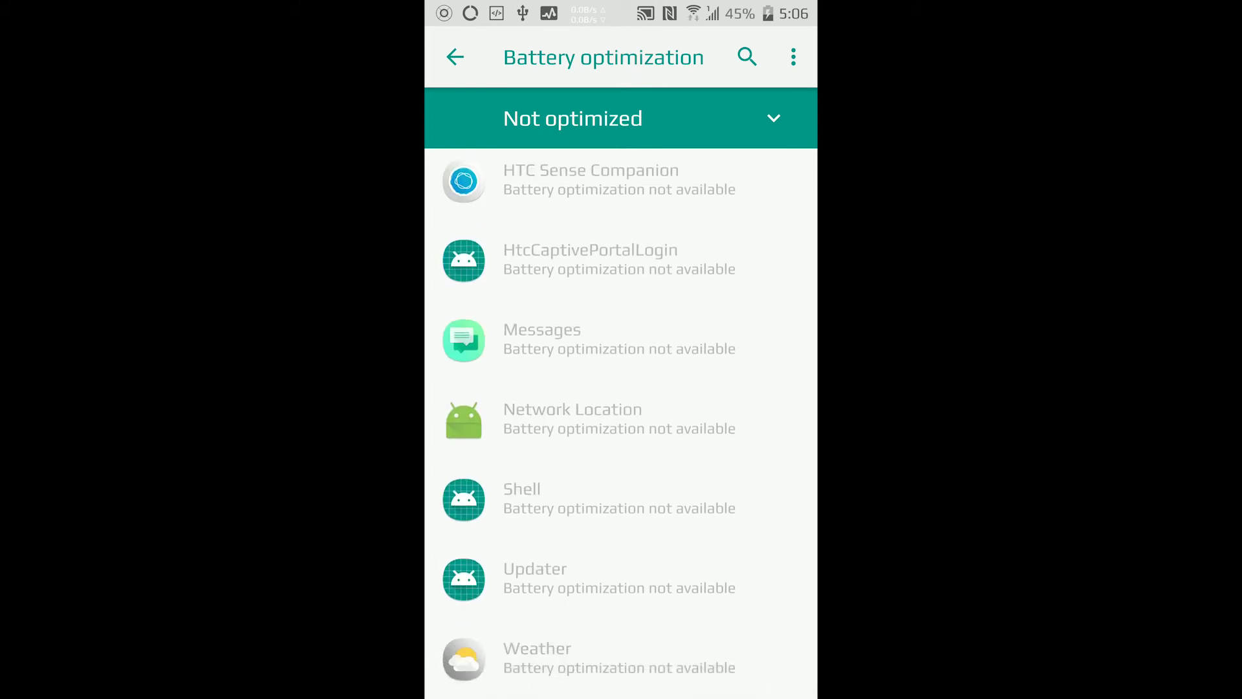
scroll(621, 424, "up", 3)
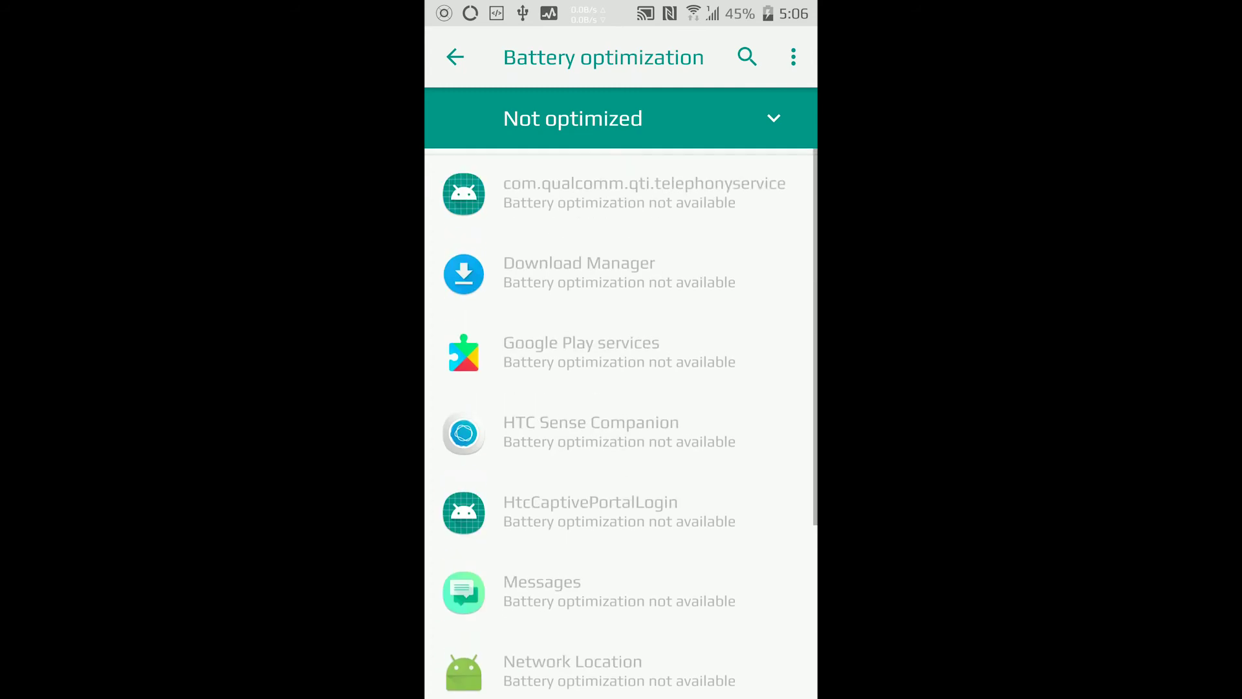